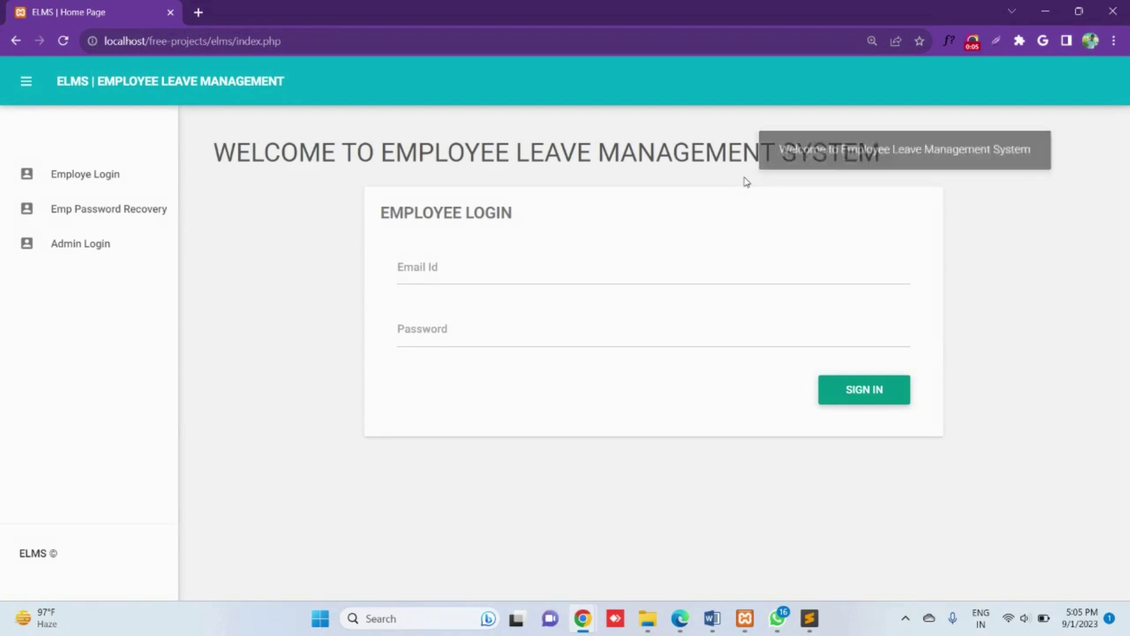
Step: Look at the Emp Password Recovery page, then enter the admin username on Admin Login
left_click(120, 182)
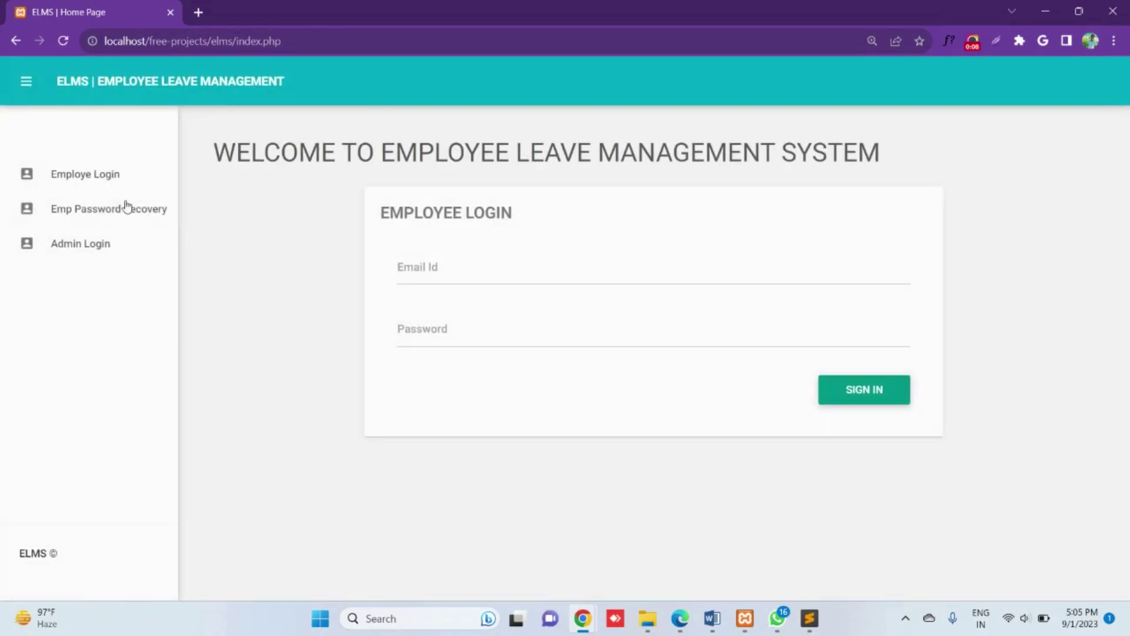
left_click(125, 210)
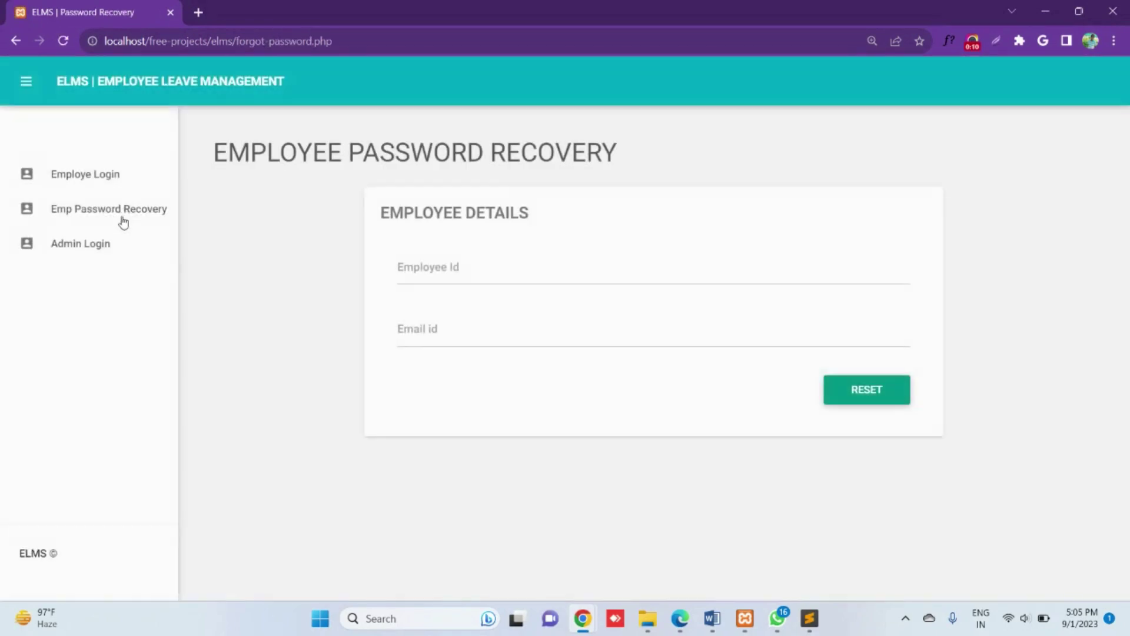
left_click(108, 242)
left_click(533, 309)
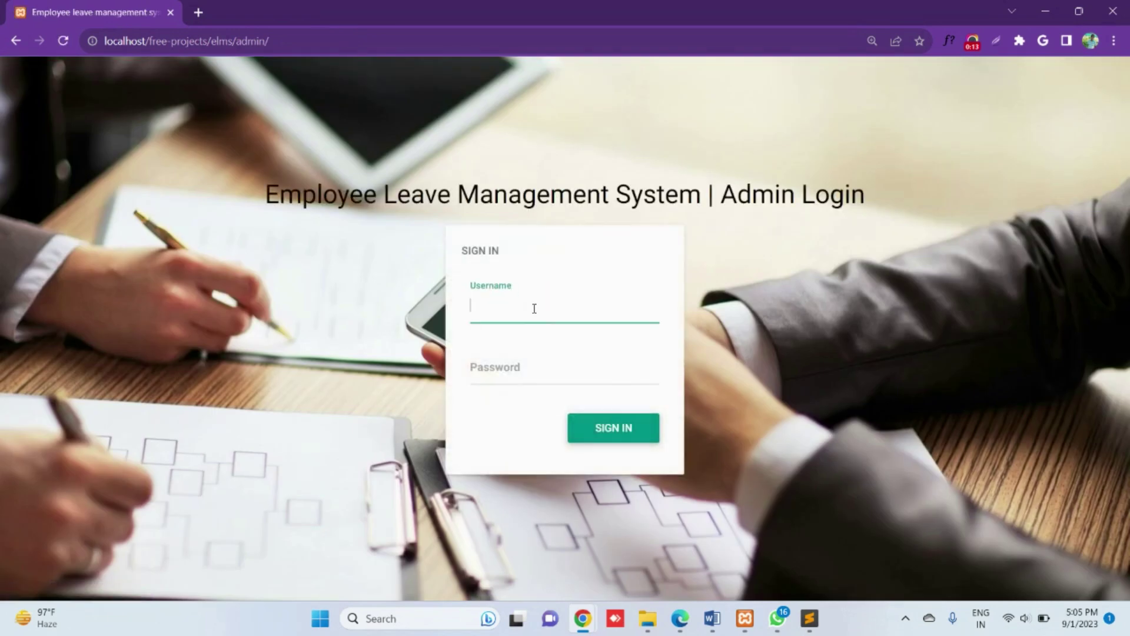
type("admin")
key("Tab")
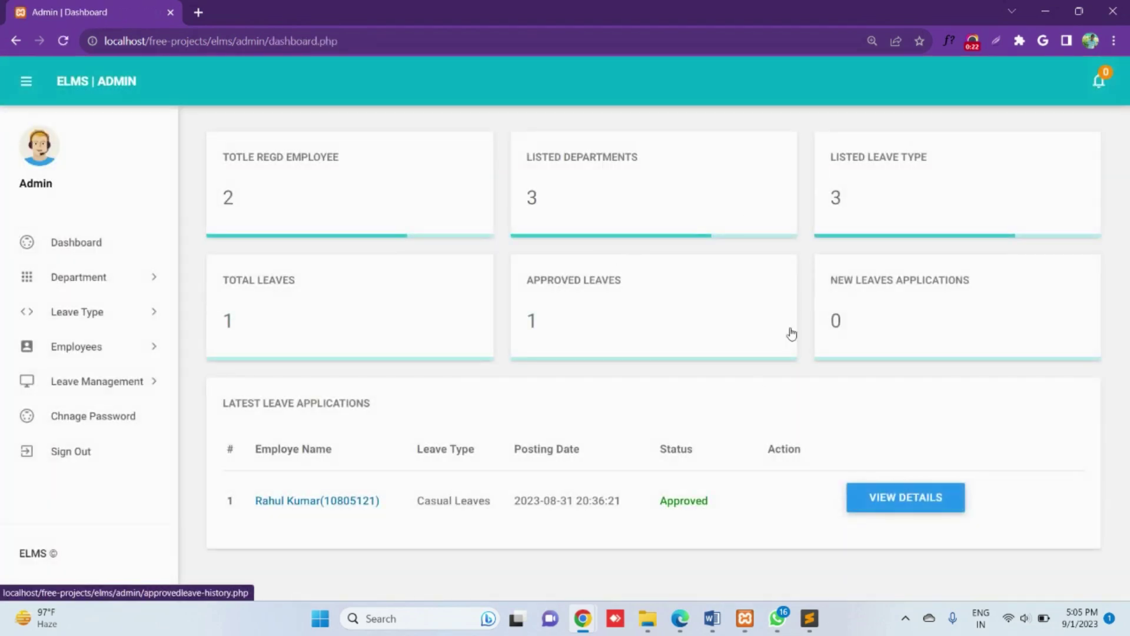
Step: Check the existing departments list, then go to the Add Department form
left_click(92, 281)
left_click(100, 335)
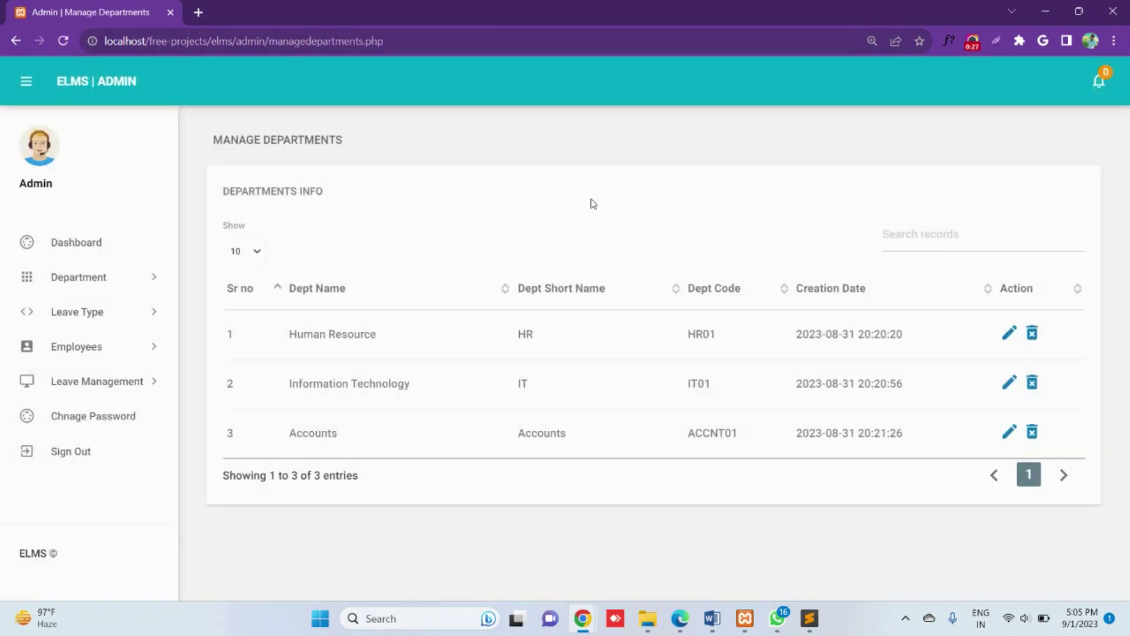
left_click(100, 291)
left_click(94, 308)
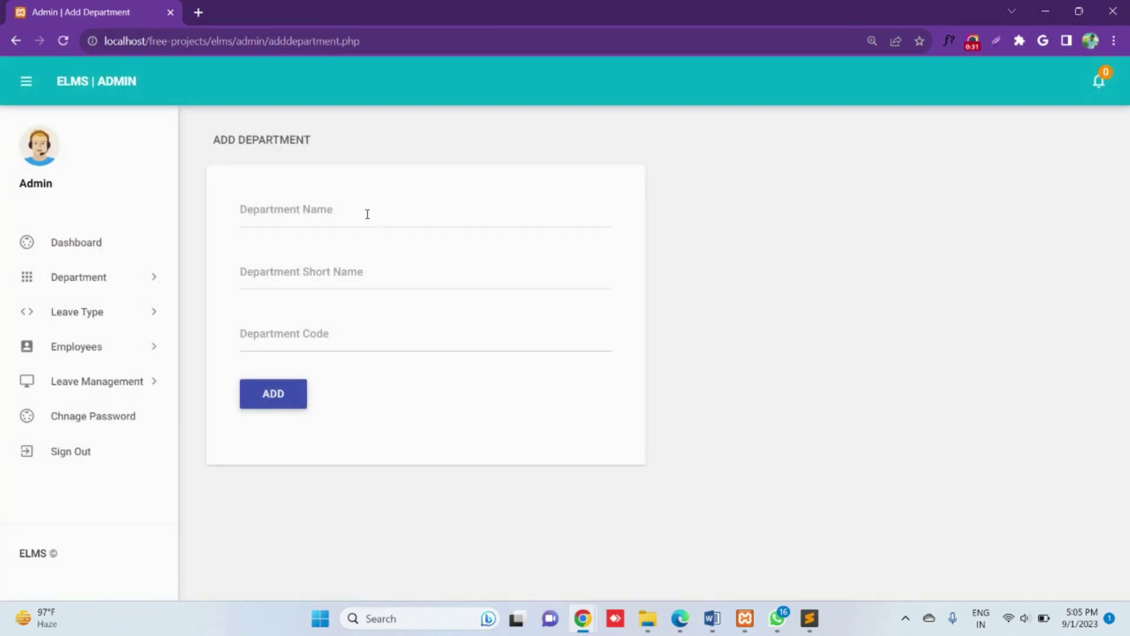
Step: Create department ADMIN with short name Admin and code ADMN01
left_click(366, 212)
type("ADMIN")
key("BackSpace")
key("BackSpace")
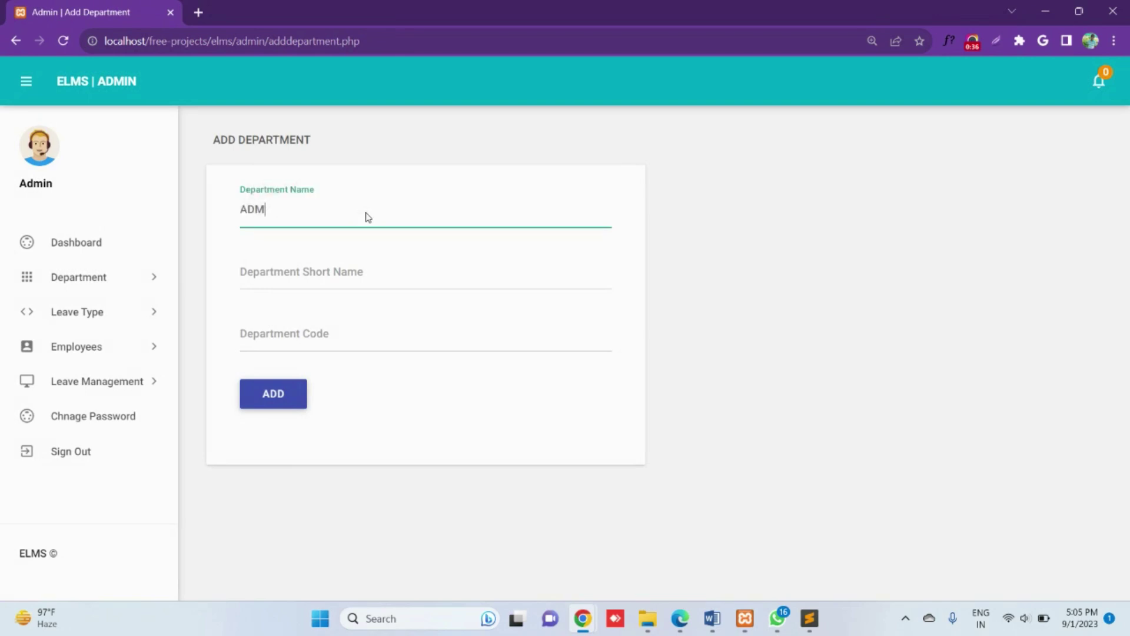
type("IN")
key("Tab")
type("Admin")
key("Tab")
type("ADMN0")
left_click(273, 394)
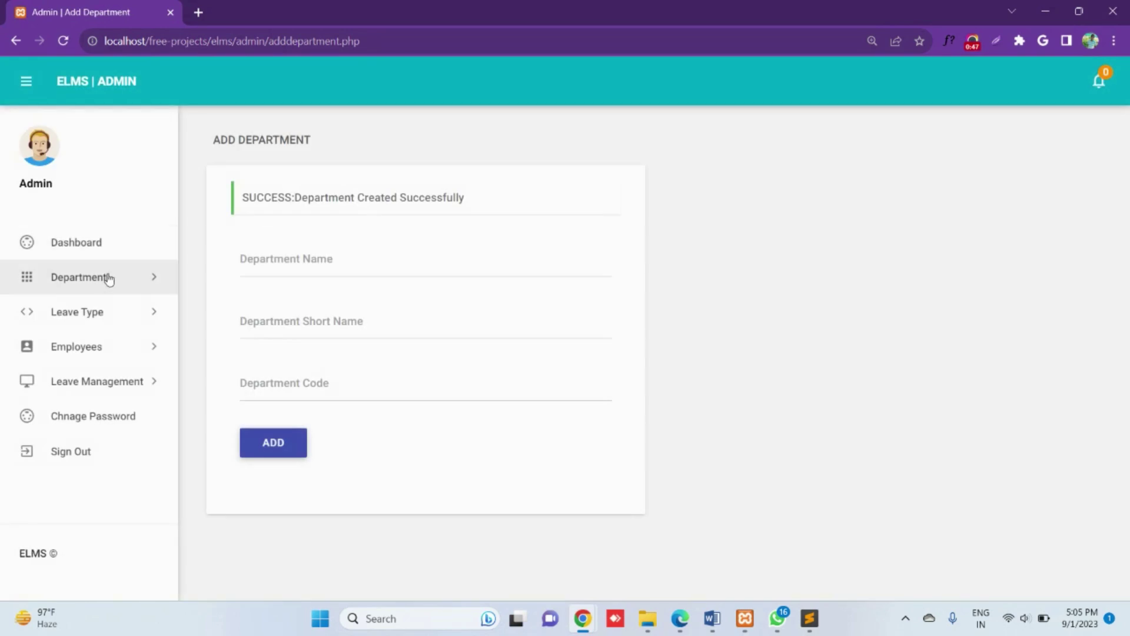
Step: Confirm the new ADMIN row in the Manage Department list
left_click(109, 278)
left_click(89, 335)
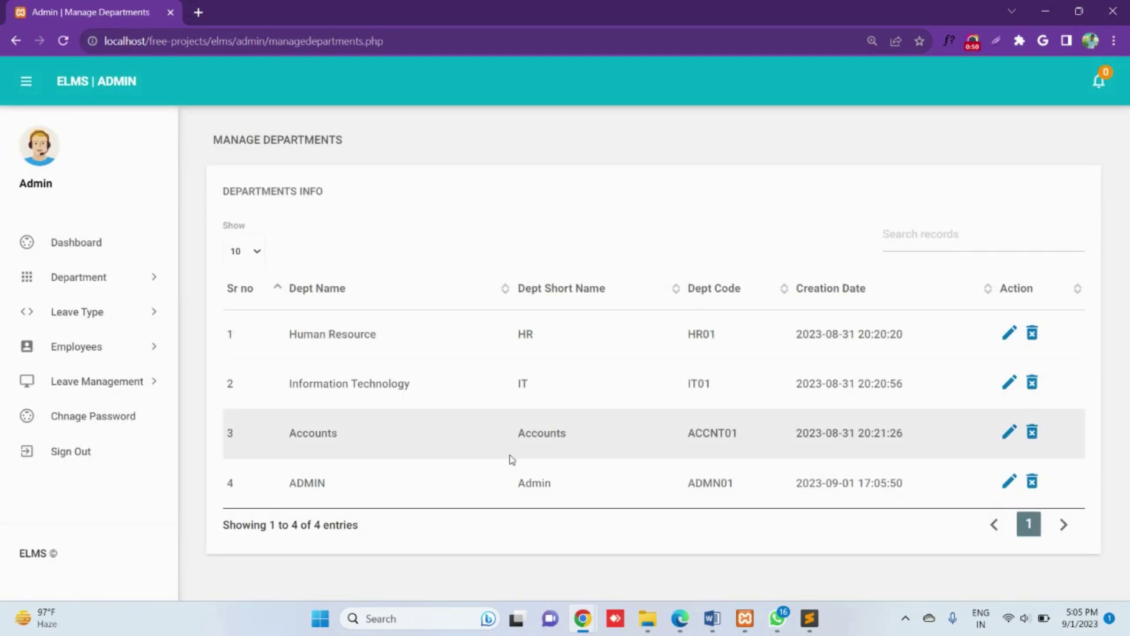
left_click_drag(279, 480, 980, 485)
Step: Add a department named 'test' with short name 'test test' and code tes21423
left_click(85, 281)
left_click(86, 280)
left_click(91, 277)
left_click(88, 307)
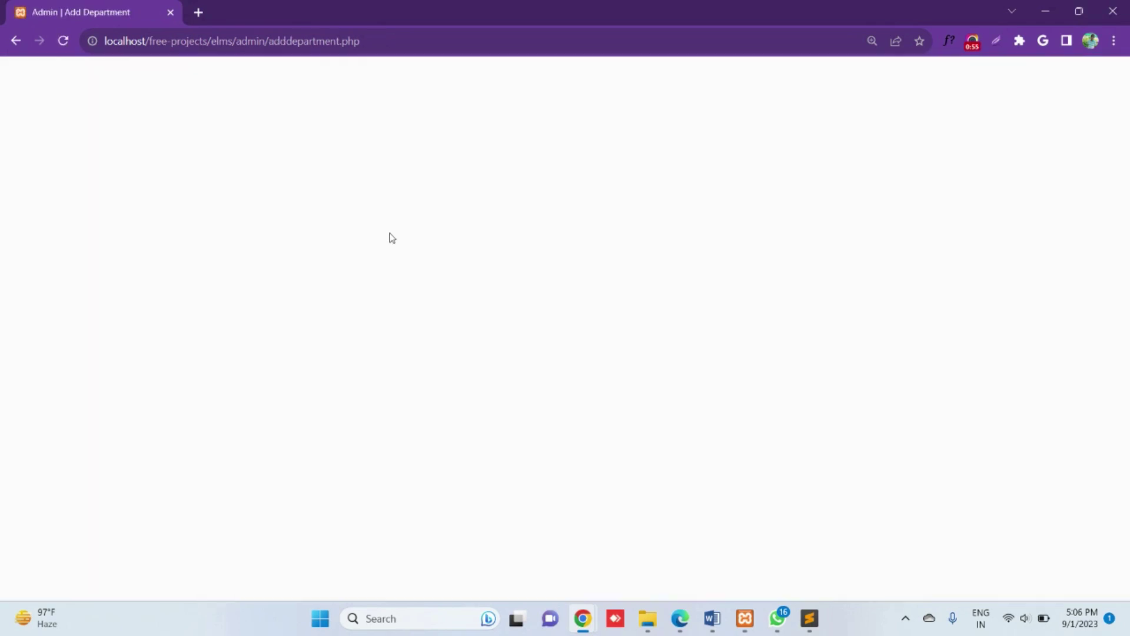
left_click(331, 215)
type("test")
left_click(298, 266)
type("test tes")
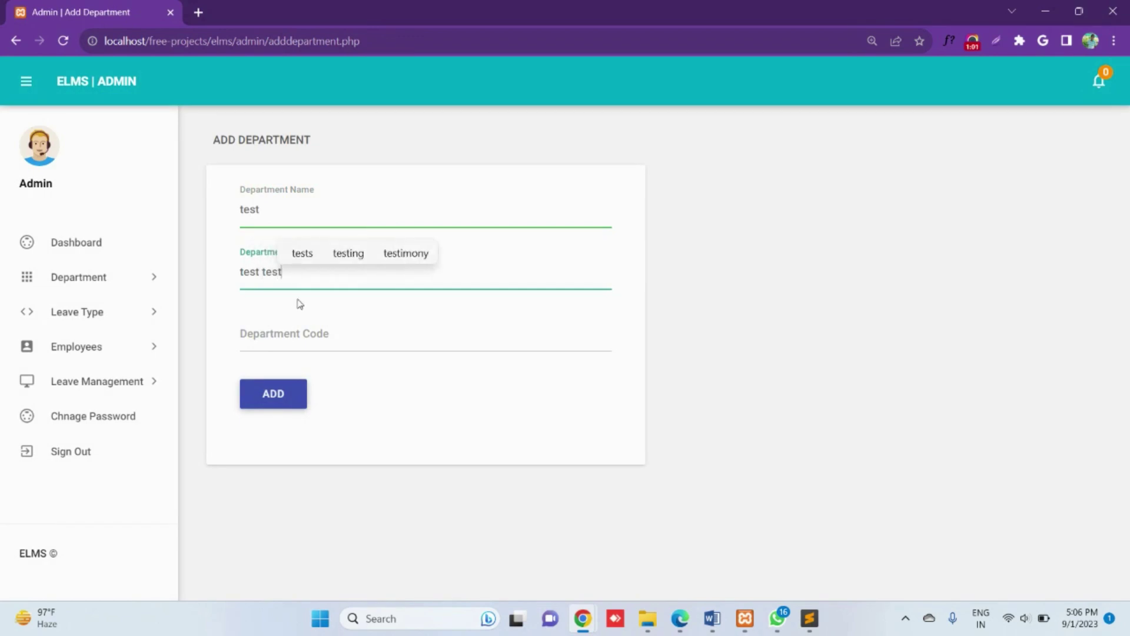
type("t")
left_click(293, 337)
type("tes21423")
left_click(272, 391)
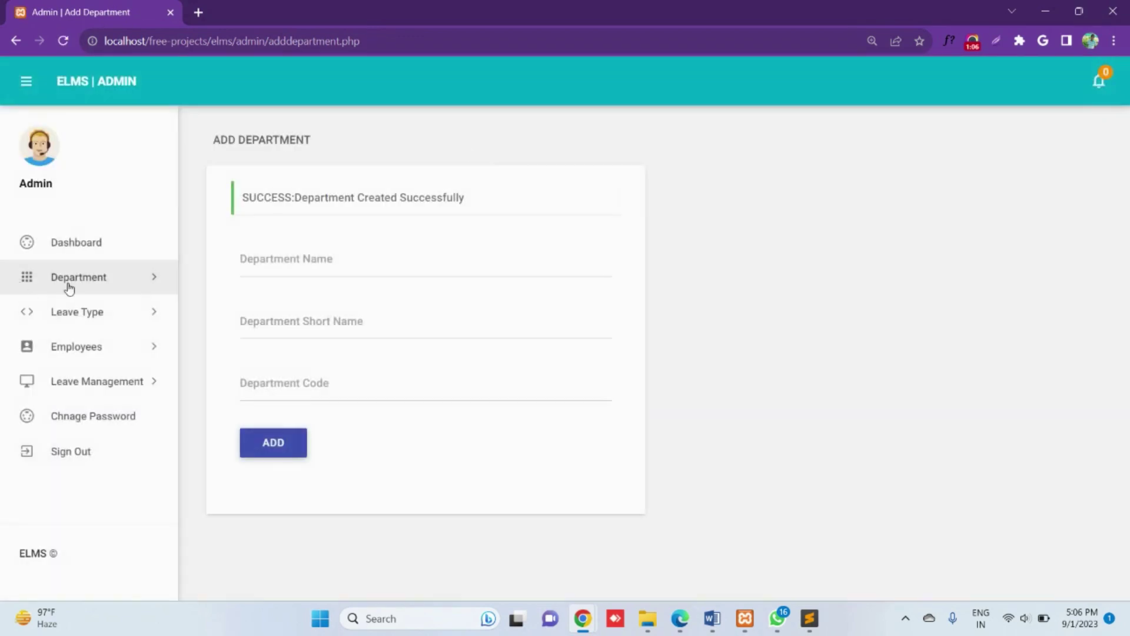
Step: Edit the test department in row 5 to change its code to gdfg5654
left_click(68, 281)
left_click(67, 348)
left_click(998, 536)
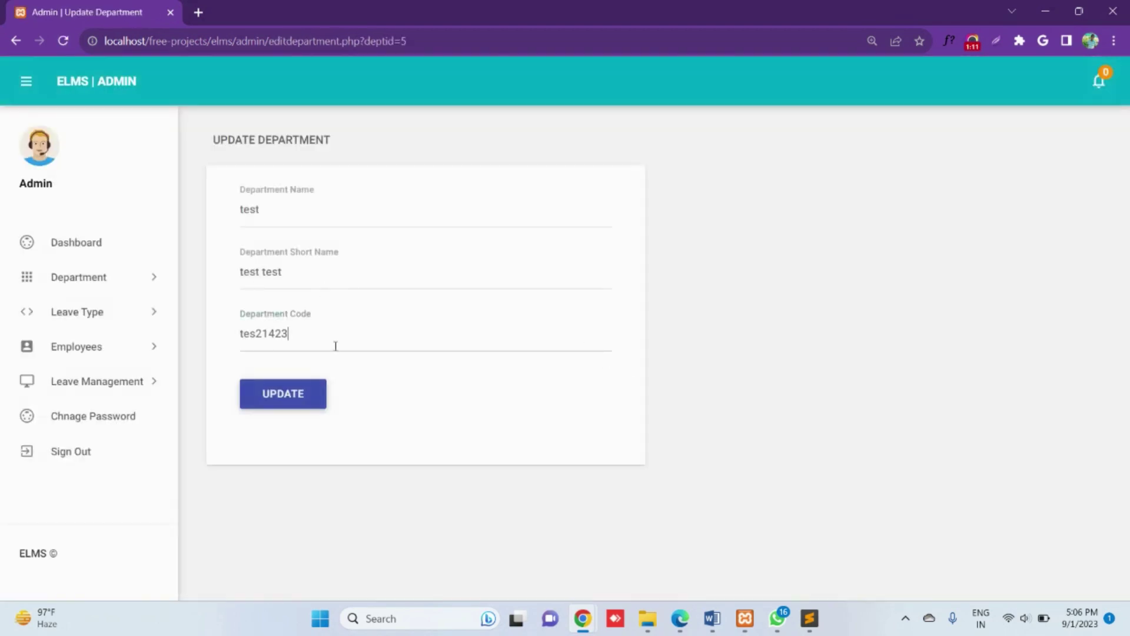
left_click_drag(336, 346, 207, 351)
type("gdfg5654")
left_click(297, 395)
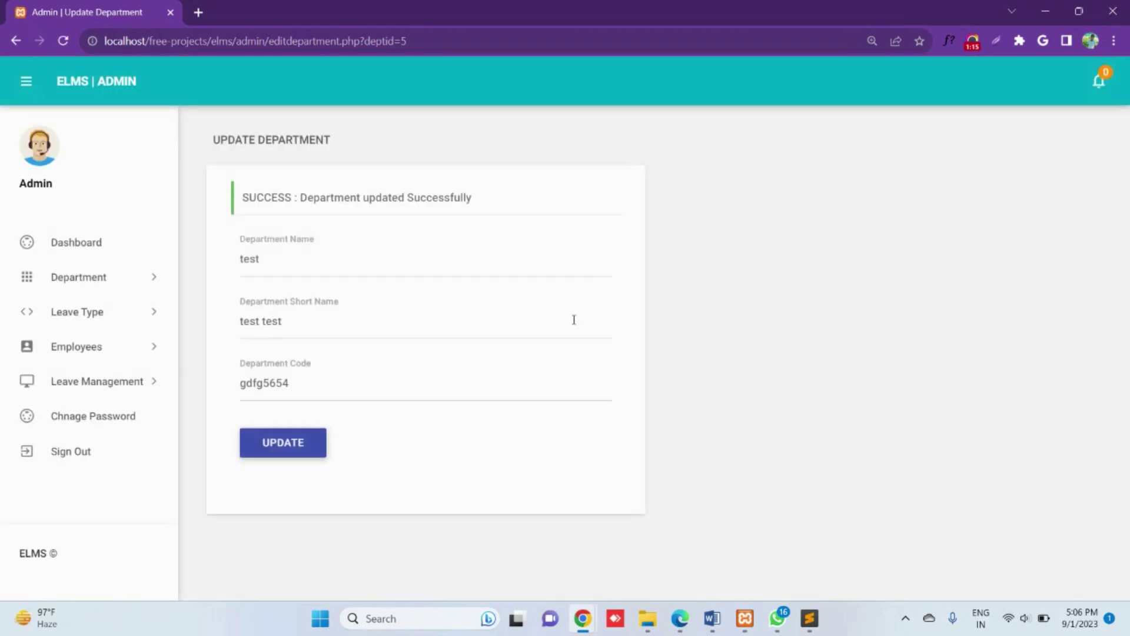
Step: Delete the test department, then bring up the Manage Leave Type list
left_click(110, 279)
left_click(94, 336)
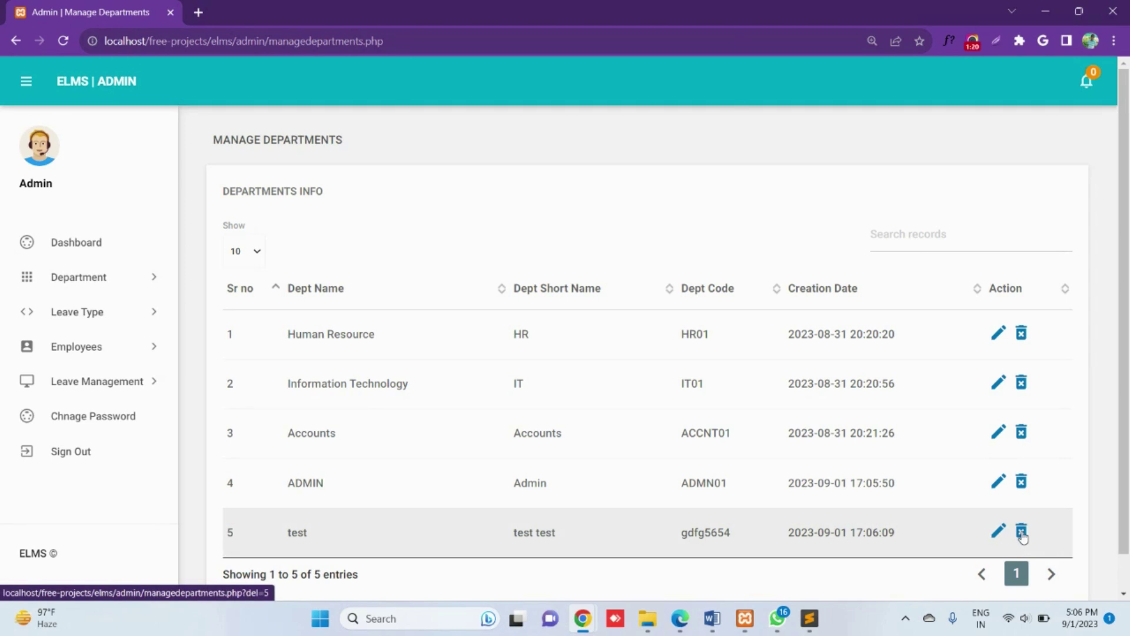
left_click(1021, 531)
left_click(621, 126)
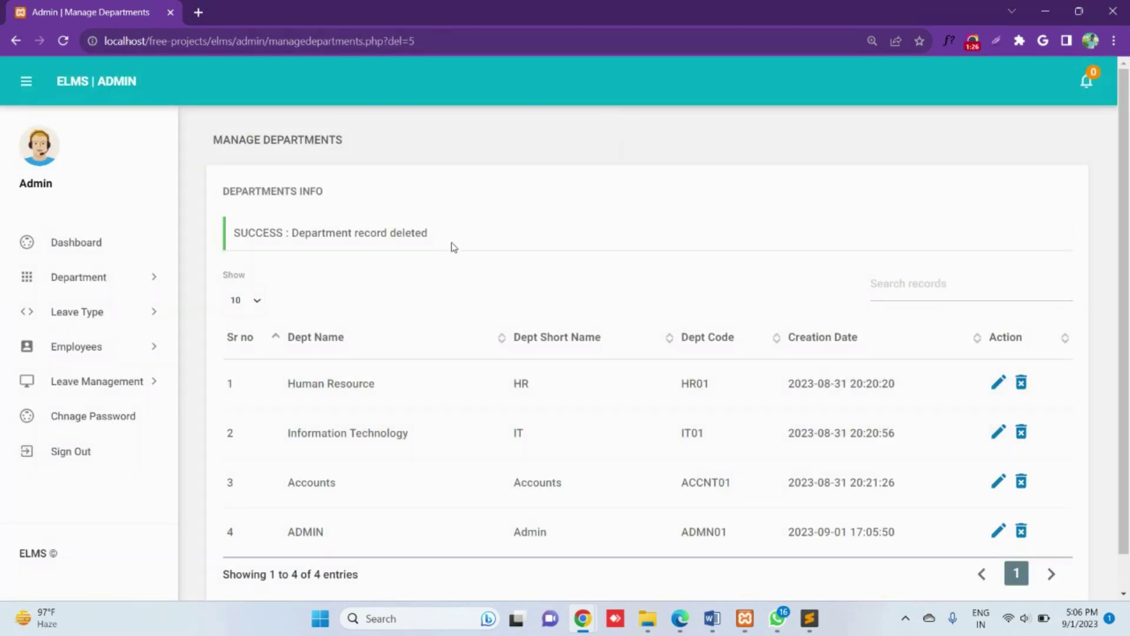
left_click(71, 311)
left_click(83, 369)
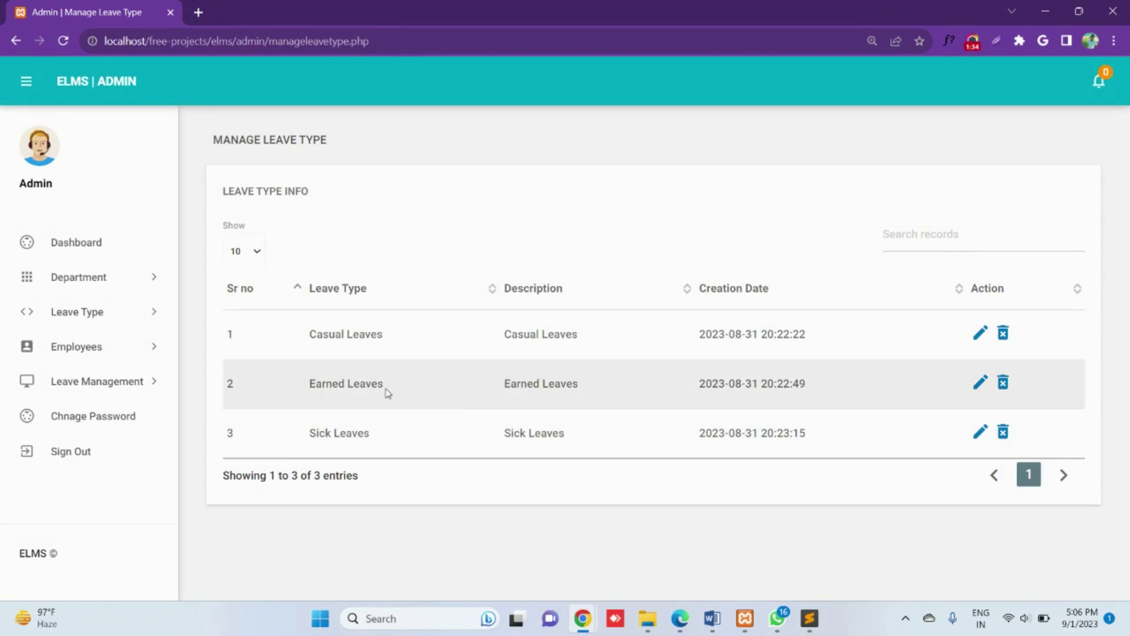
Step: Add leave type RH (Restricted Leaves) with description 'Restricted Leaves'
left_click(131, 317)
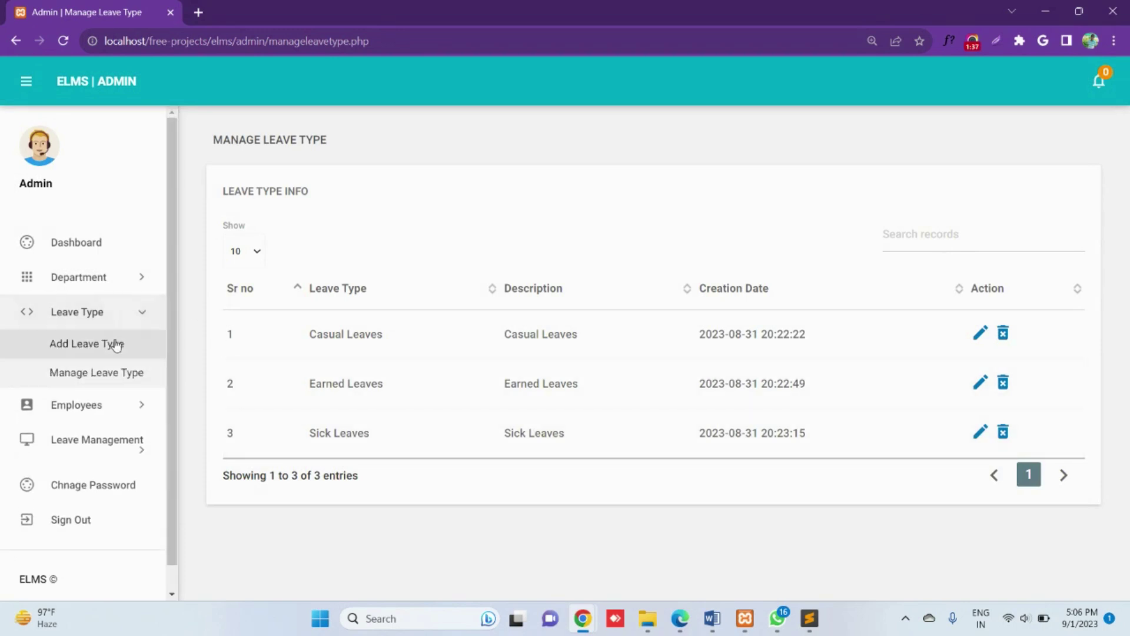
left_click(112, 345)
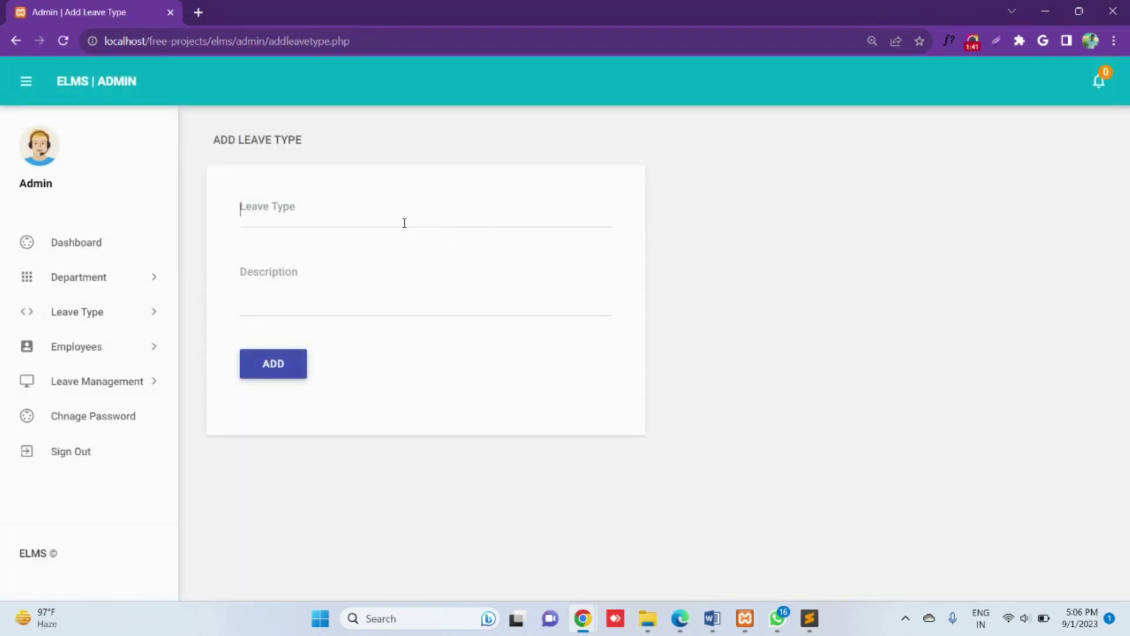
left_click(404, 223)
type("RH")
key("Tab")
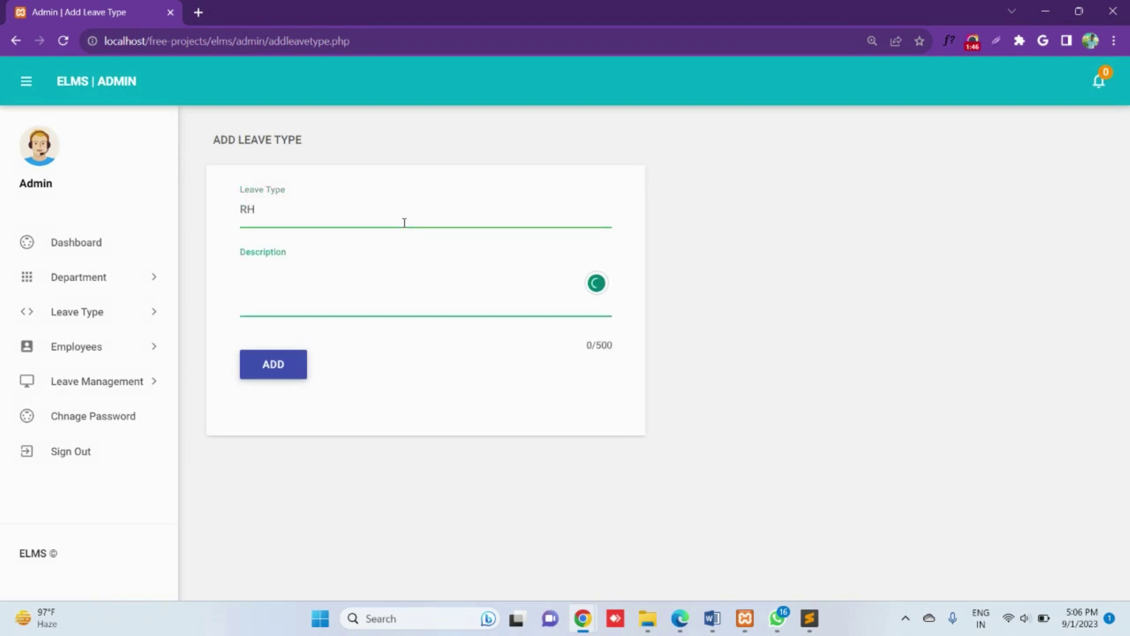
type("Restric")
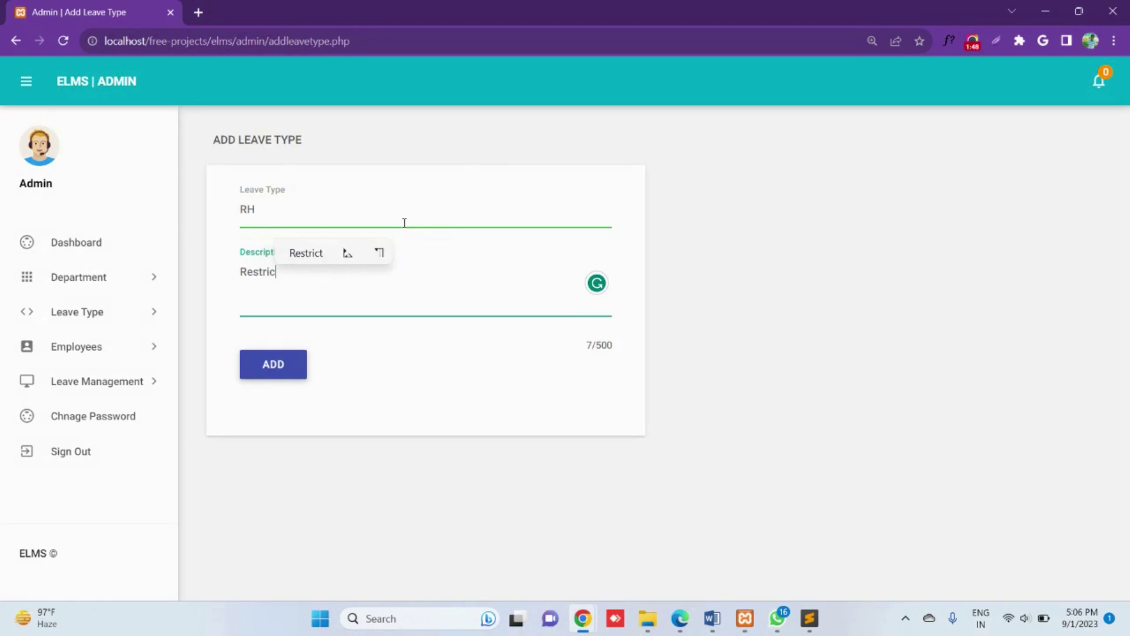
type("ted Leaves")
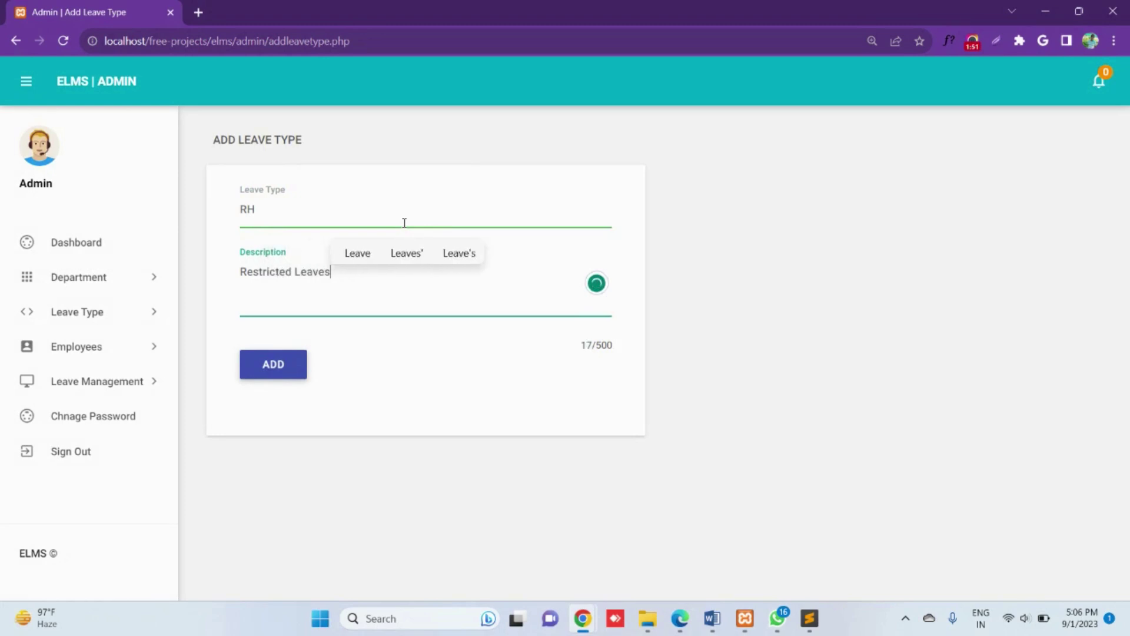
key("Tab")
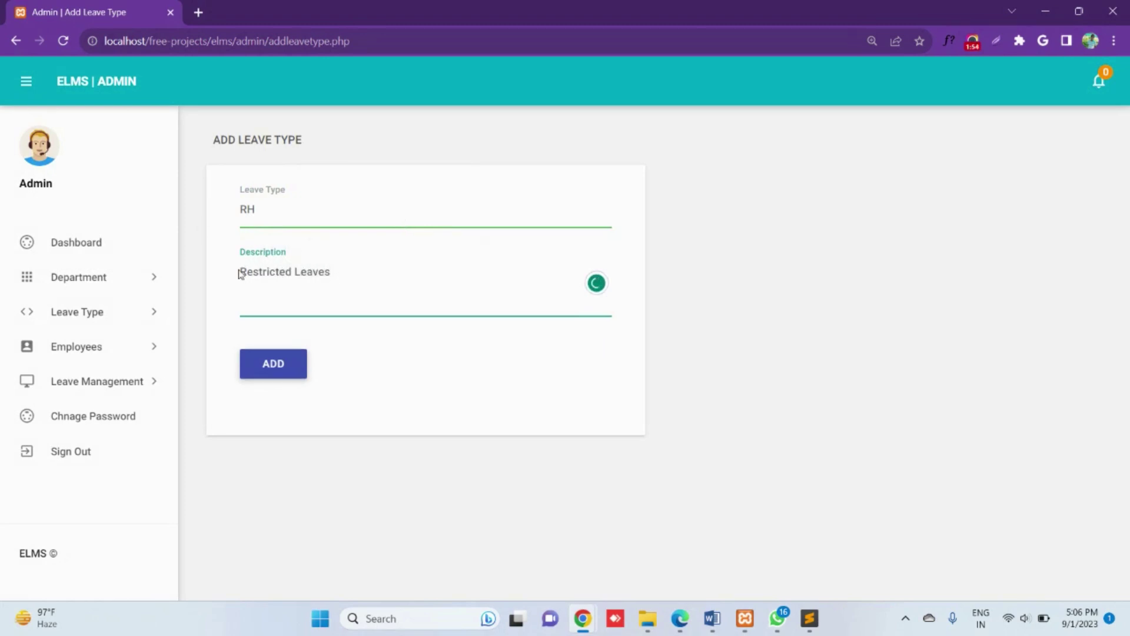
left_click_drag(242, 272, 361, 294)
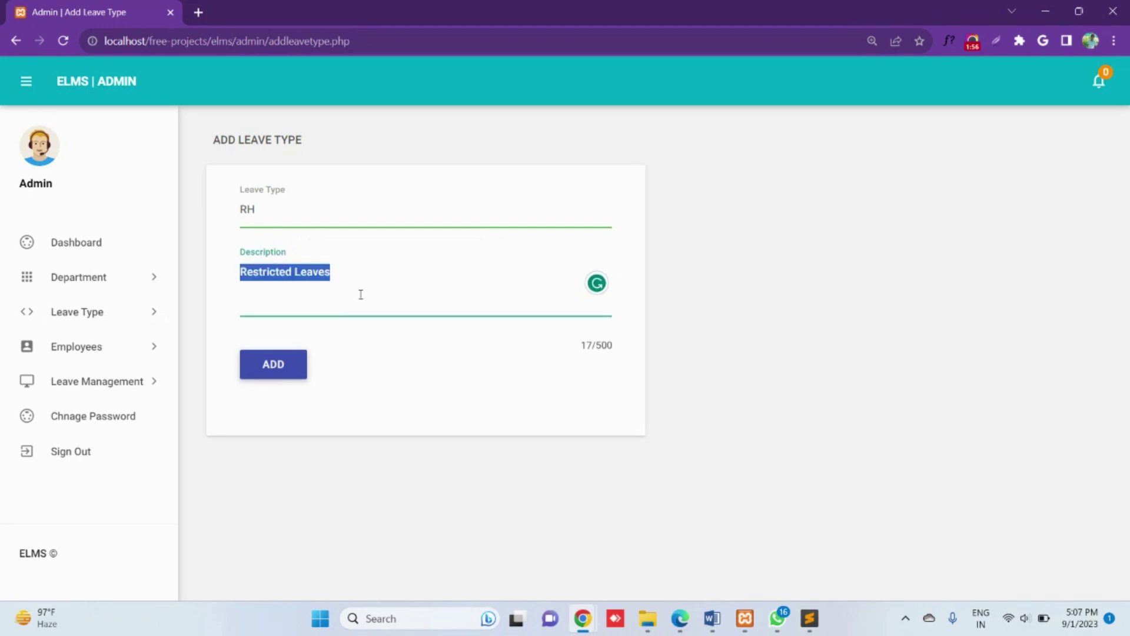
left_click(275, 212)
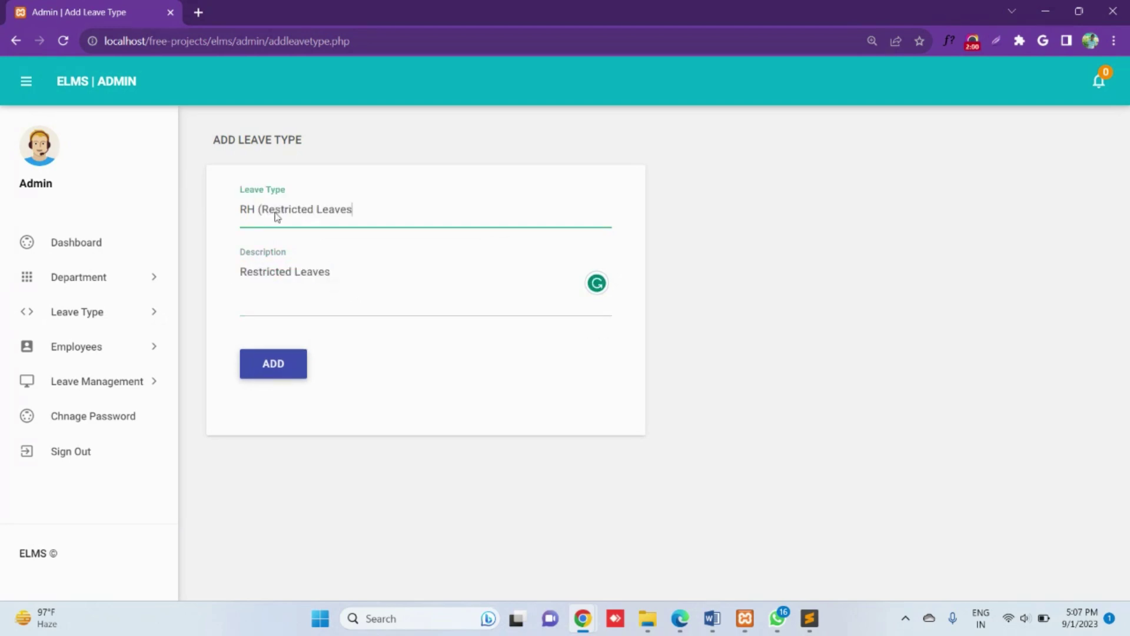
left_click(278, 363)
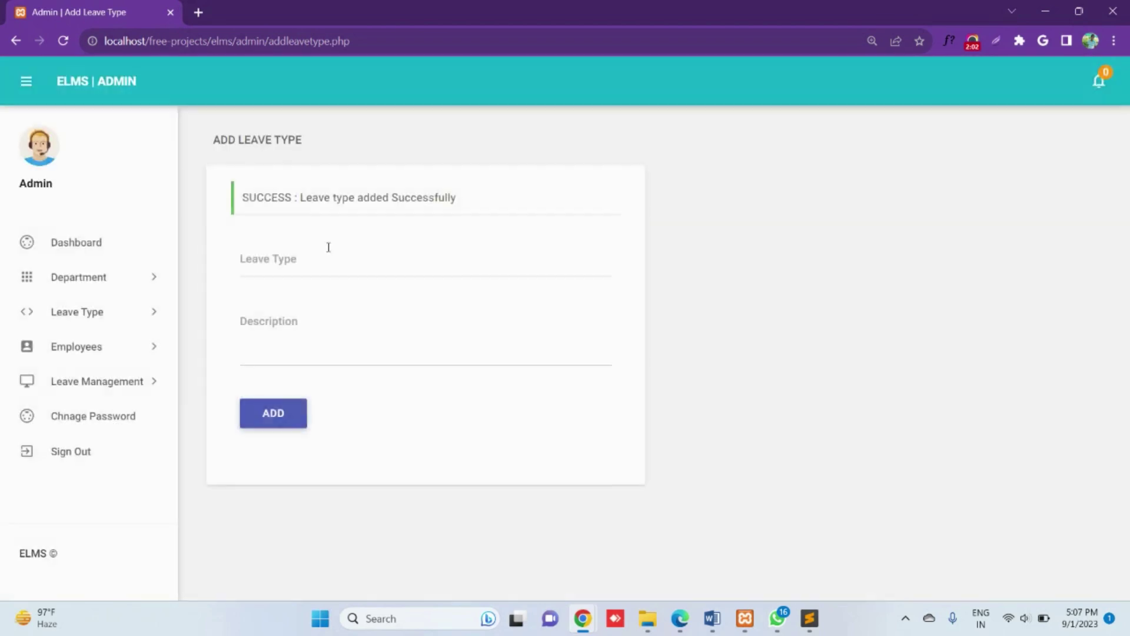
Step: Edit the RH (Restricted Leaves) leave type, save it, and return to the leave types list
left_click(79, 311)
left_click(115, 371)
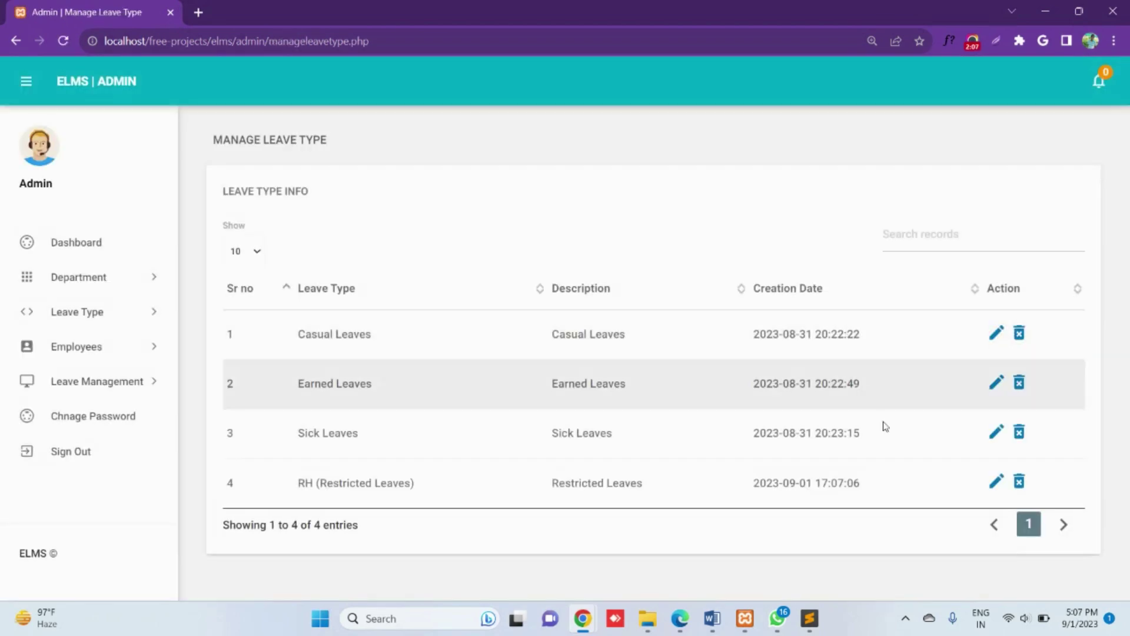
left_click(996, 482)
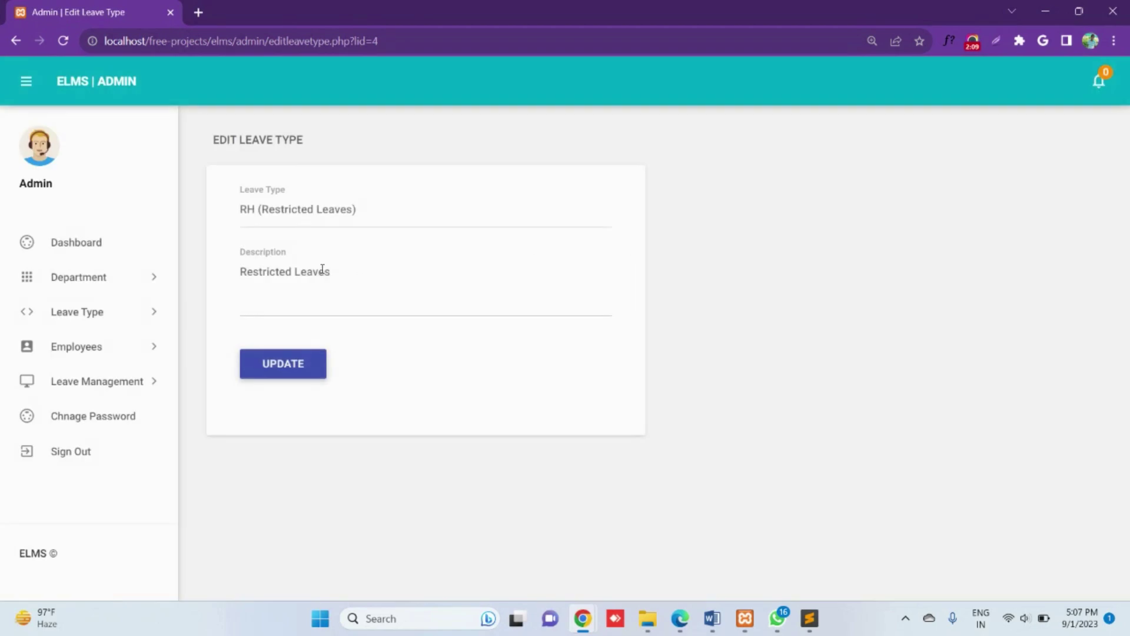
left_click(289, 376)
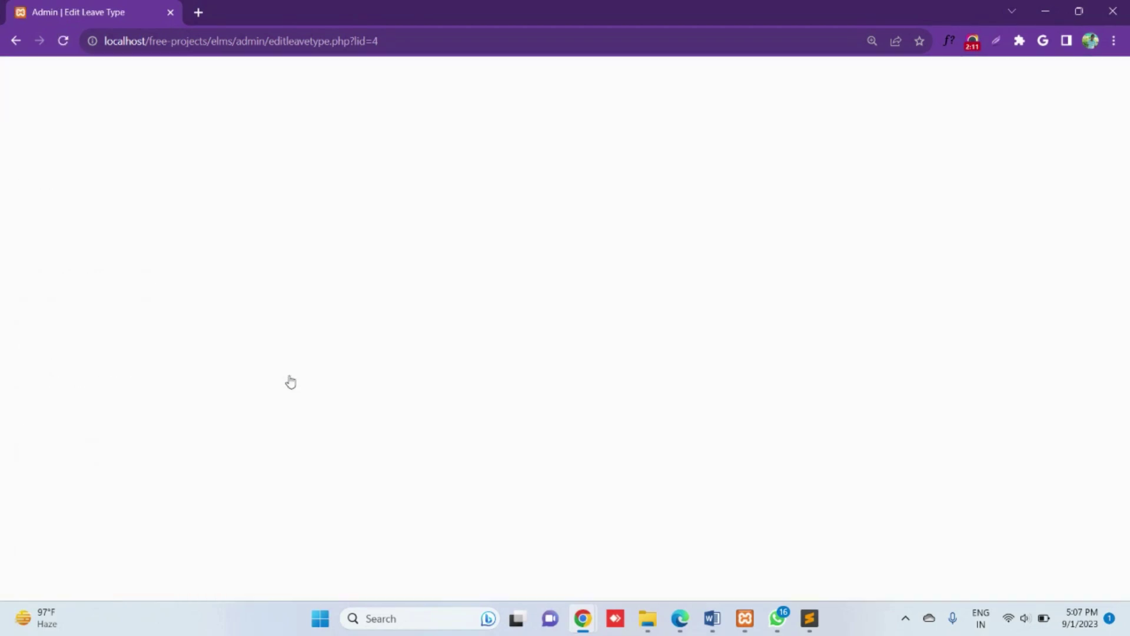
left_click(118, 312)
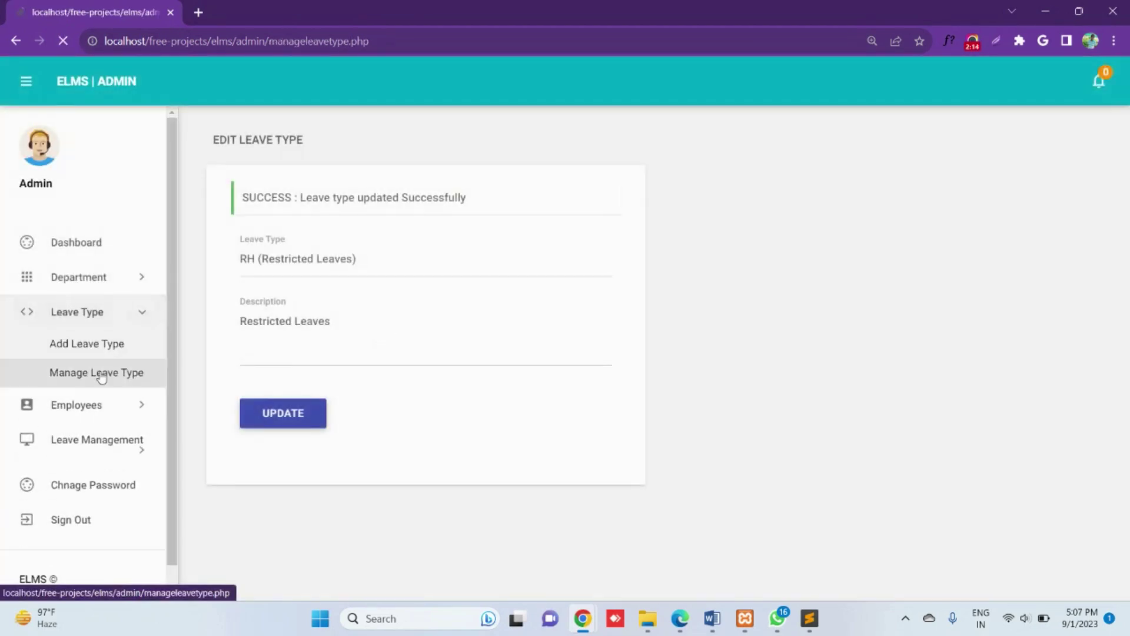
left_click(114, 371)
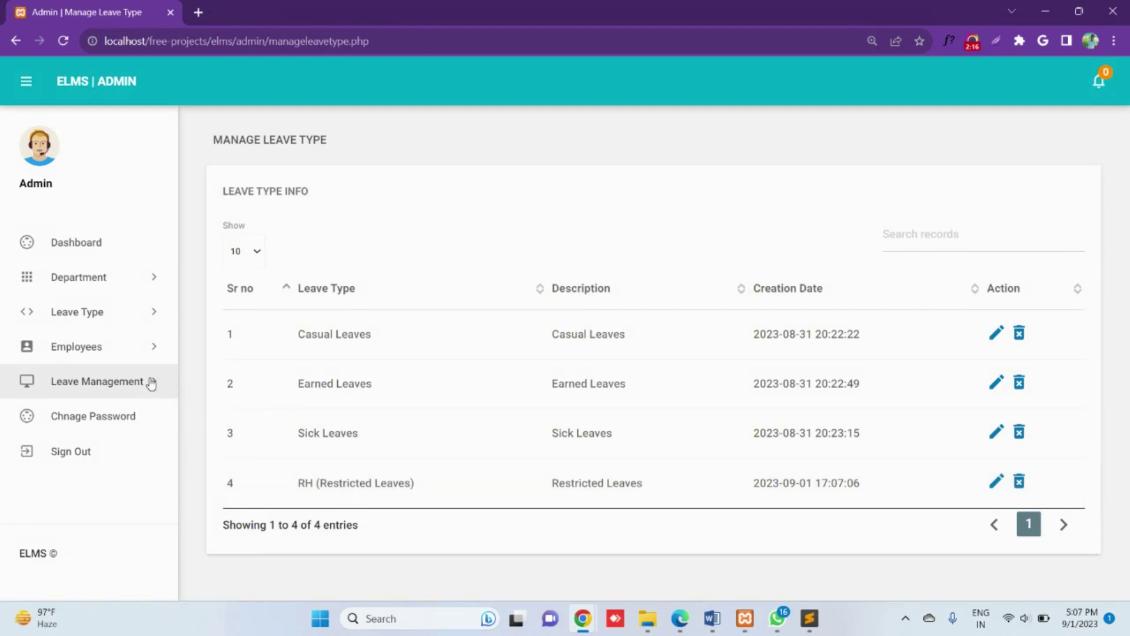
Step: On Add Employee, enter the employee code, first and last name, email and password
left_click(94, 345)
left_click(101, 376)
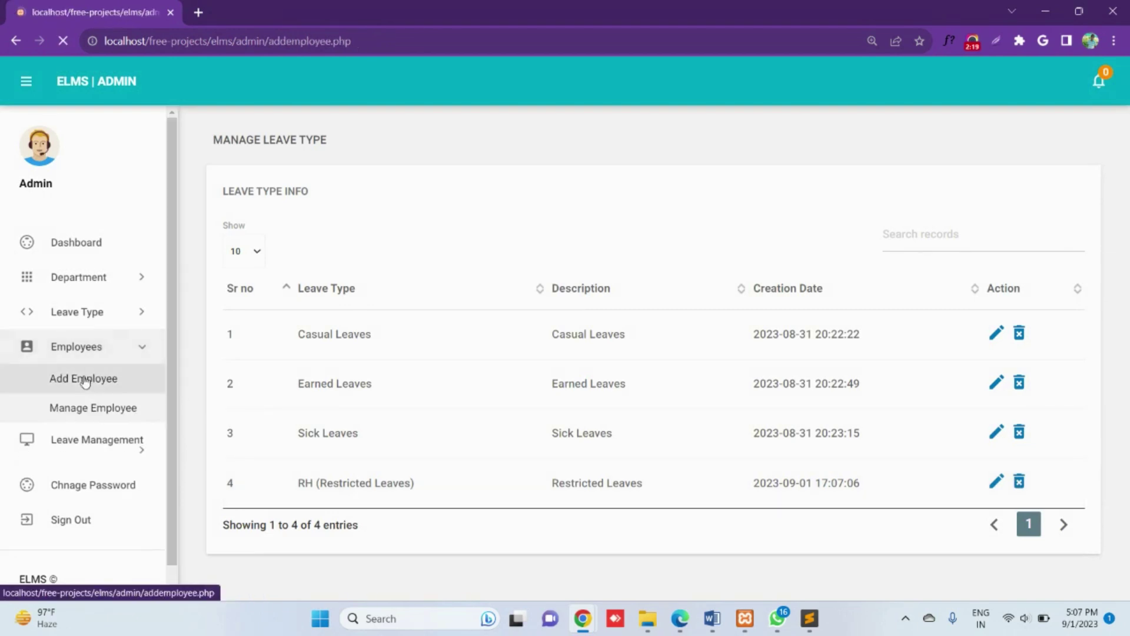
left_click(303, 313)
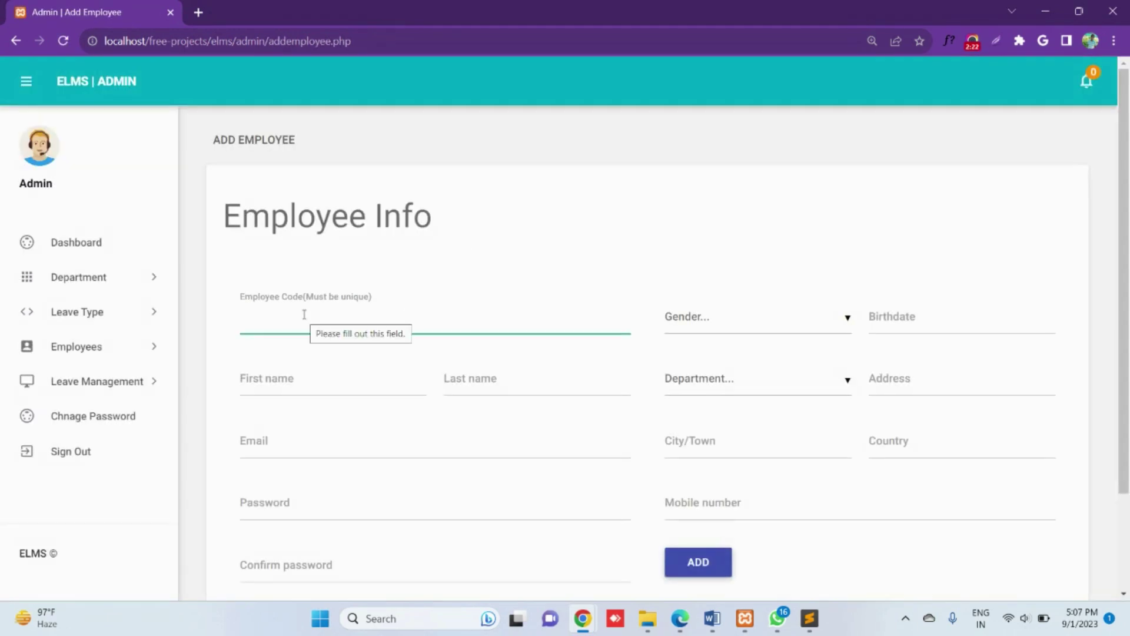
type("7856214")
key("Tab")
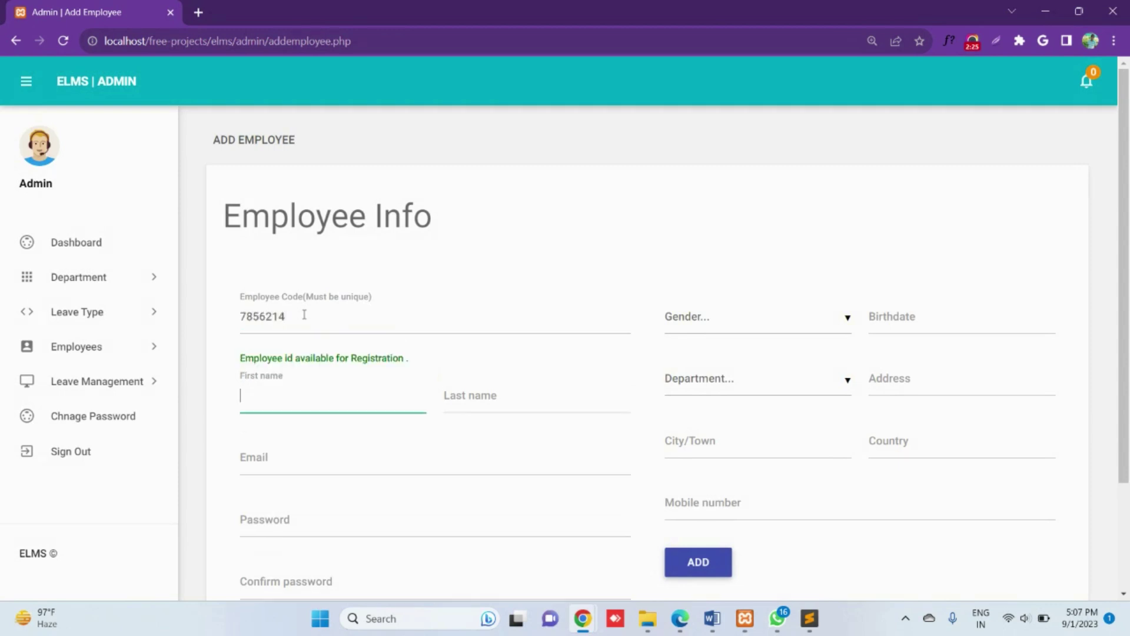
type("John")
key("Tab")
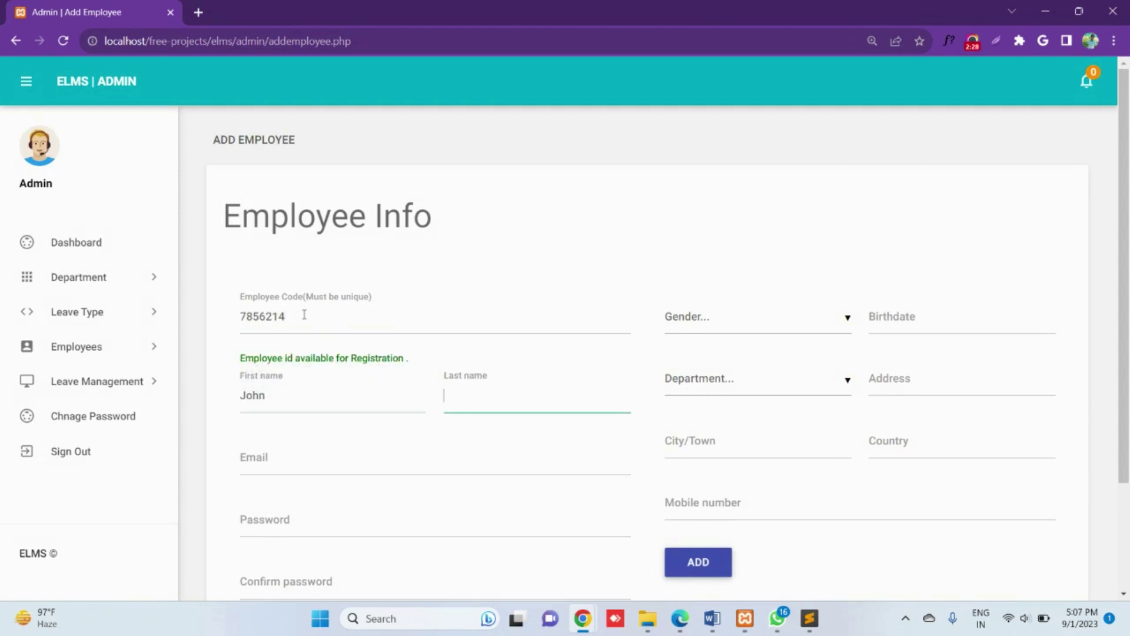
type("Doe")
key("Tab")
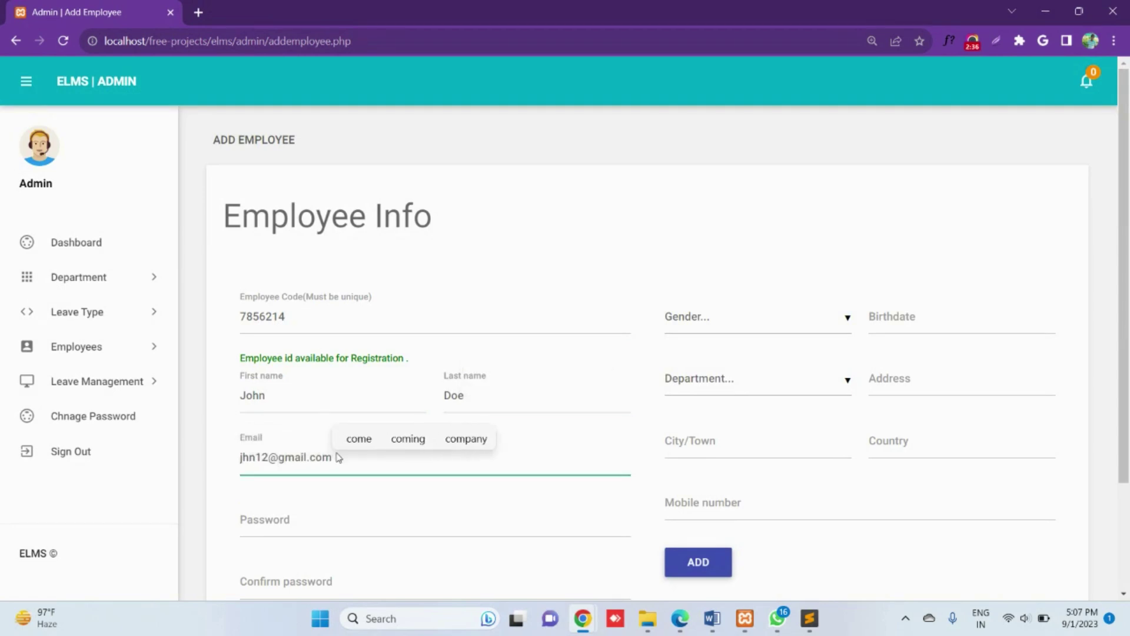
left_click_drag(241, 458, 442, 506)
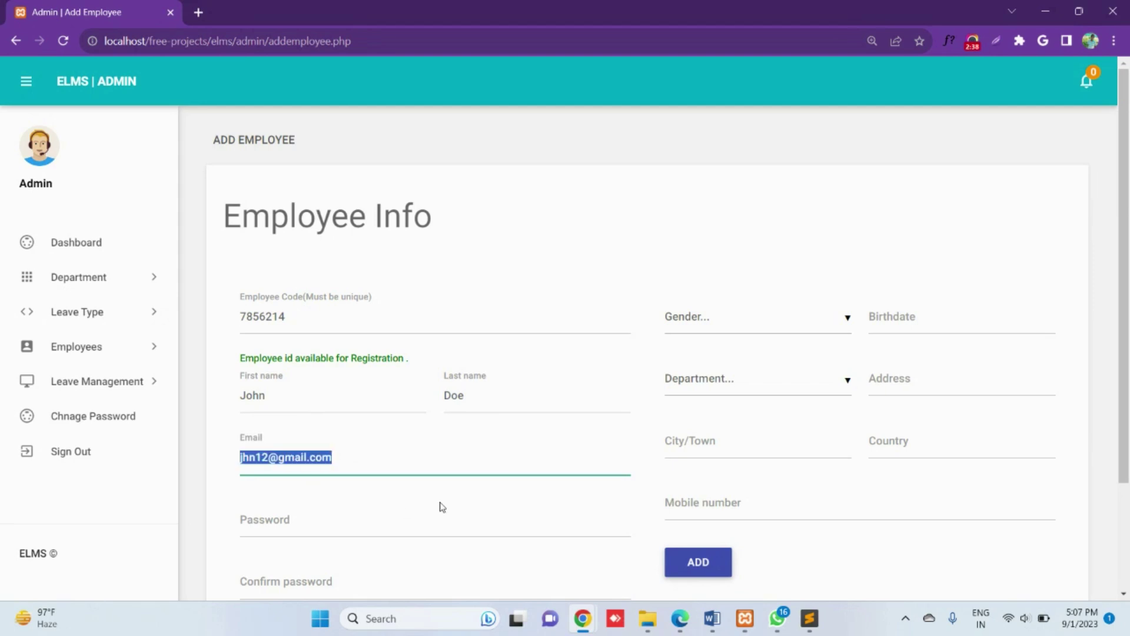
left_click(355, 528)
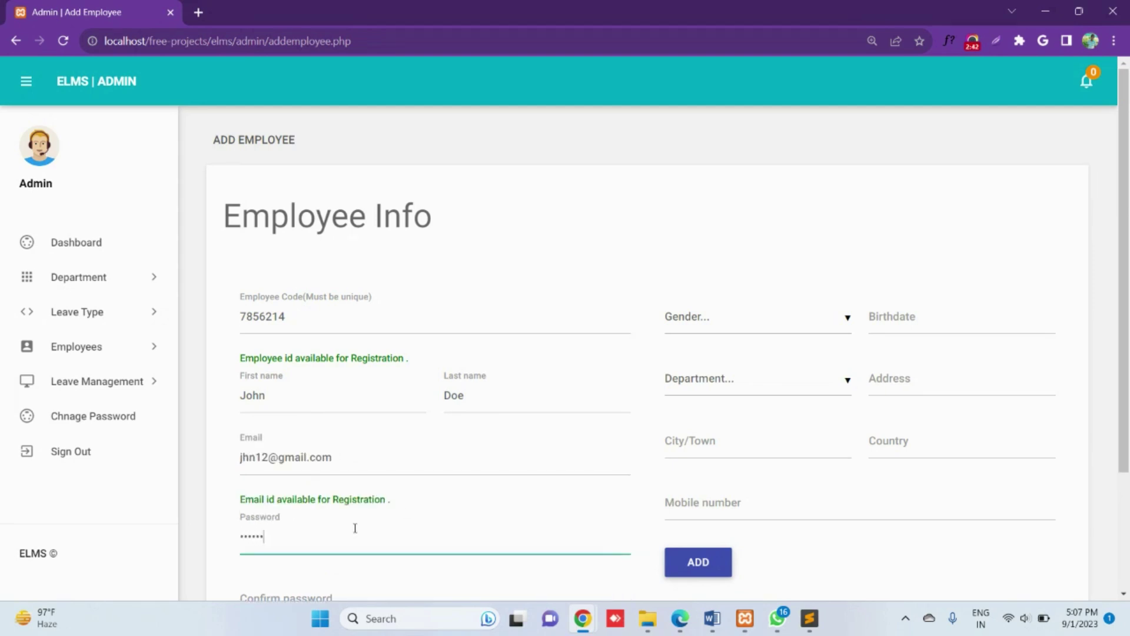
key("Tab")
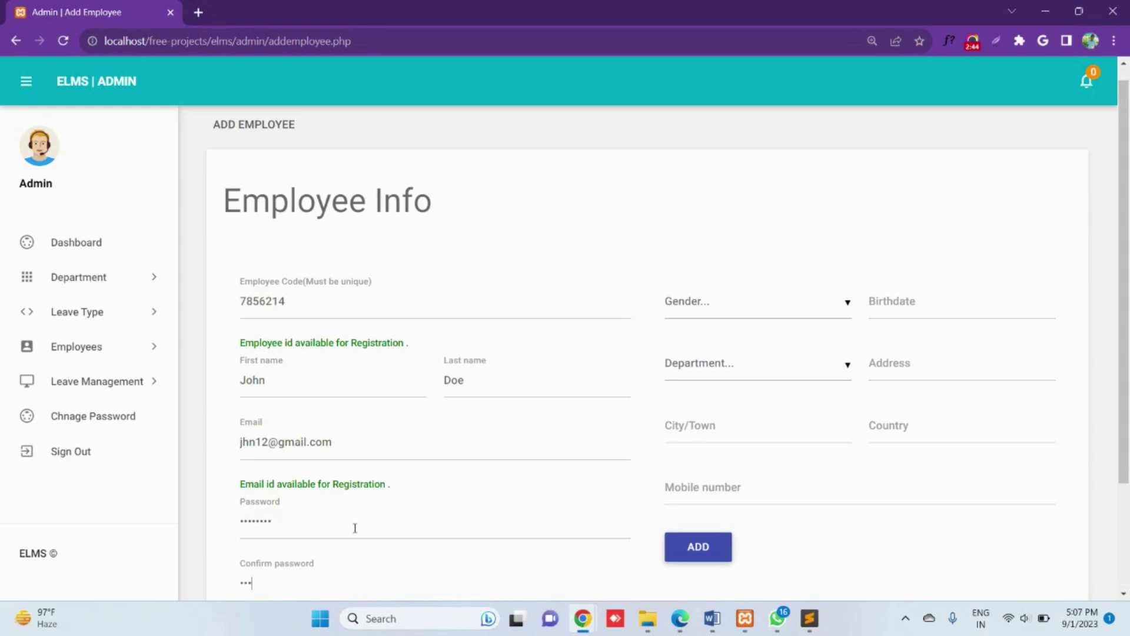
Step: Set gender to Male and birthdate to 3 January 1995
left_click(735, 316)
left_click(690, 328)
scroll(701, 316, "up", 1)
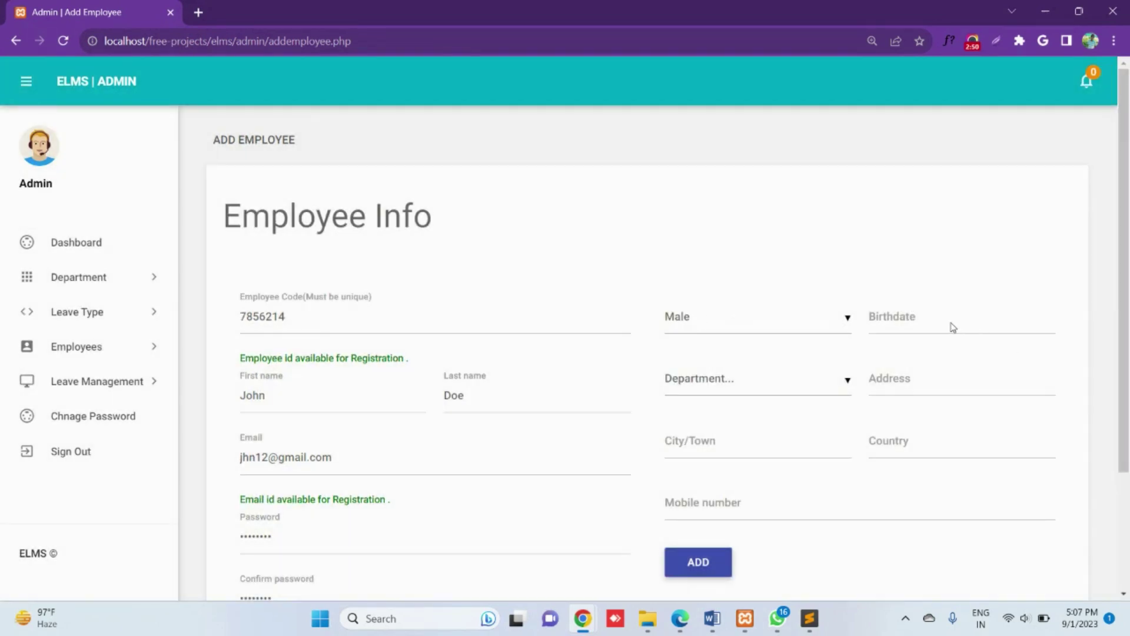
left_click(953, 327)
left_click(612, 301)
key("Up")
key("Up")
key("Up")
key("Up")
key("Up")
key("Up")
key("Up")
key("Up")
key("Up")
key("Up")
key("Up")
key("Up")
key("Up")
key("Up")
key("Return")
left_click(613, 306)
left_click(612, 321)
left_click(614, 306)
left_click(612, 322)
left_click(572, 307)
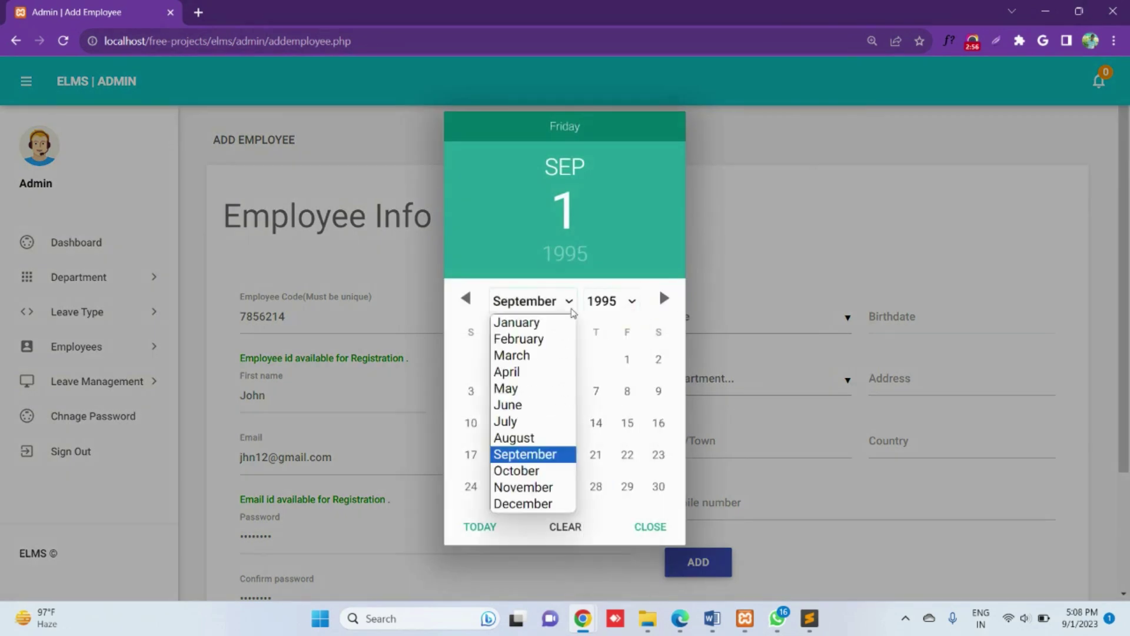
left_click(519, 322)
left_click(533, 359)
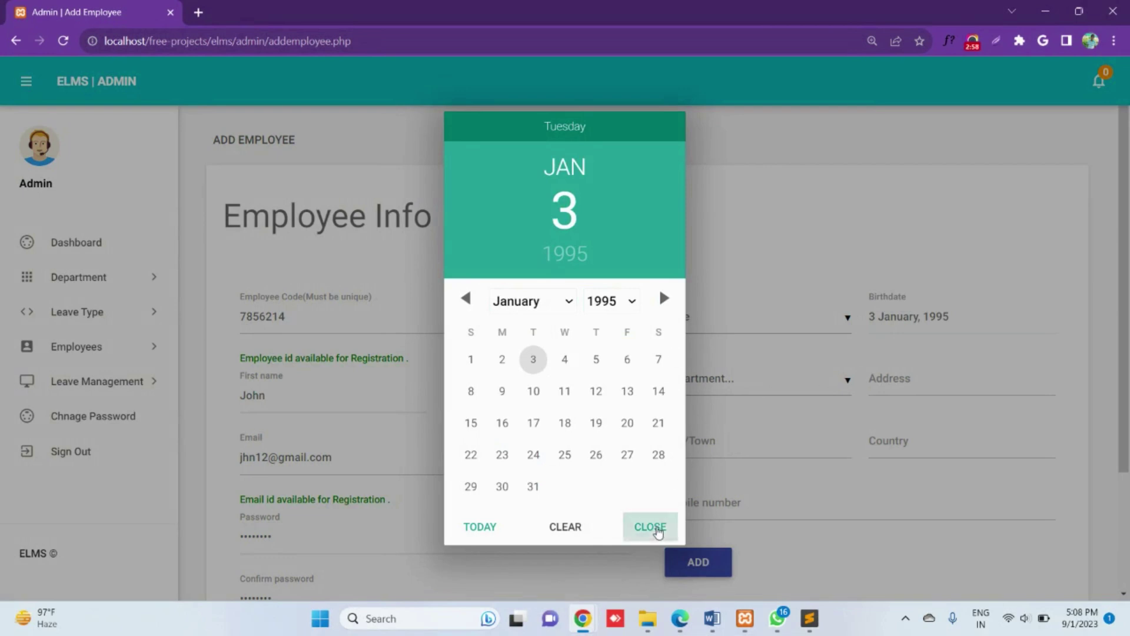
left_click(658, 530)
Step: Choose the Accounts department, fill in address, city, country and mobile, and add the employee
left_click(736, 378)
left_click(719, 469)
left_click(962, 372)
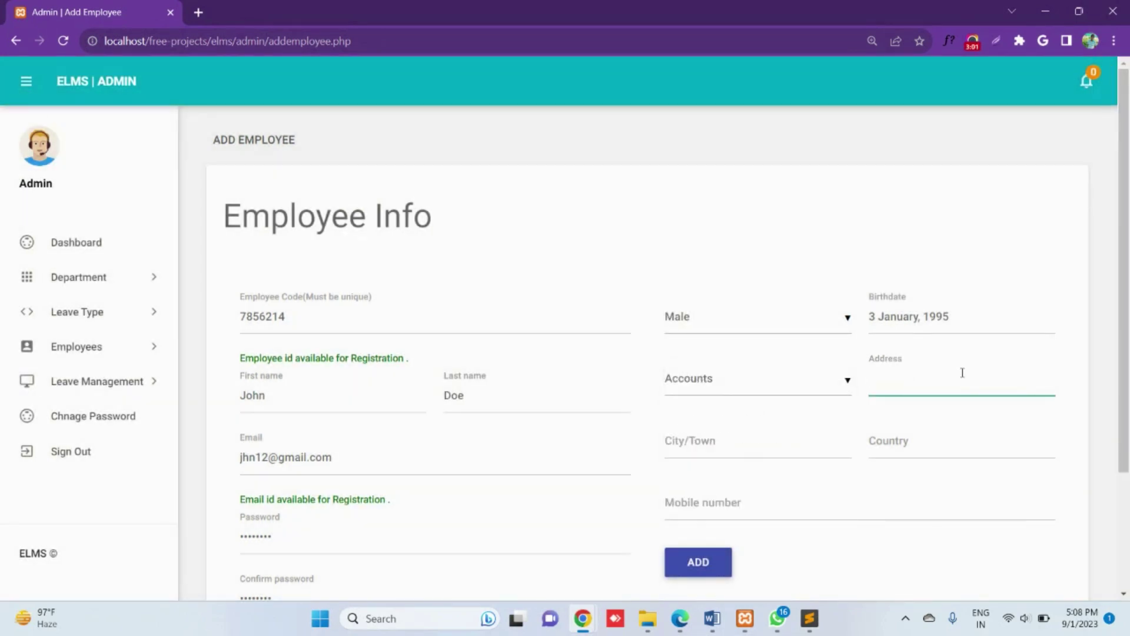
type("H no 1")
key("Tab")
type("Ghaz")
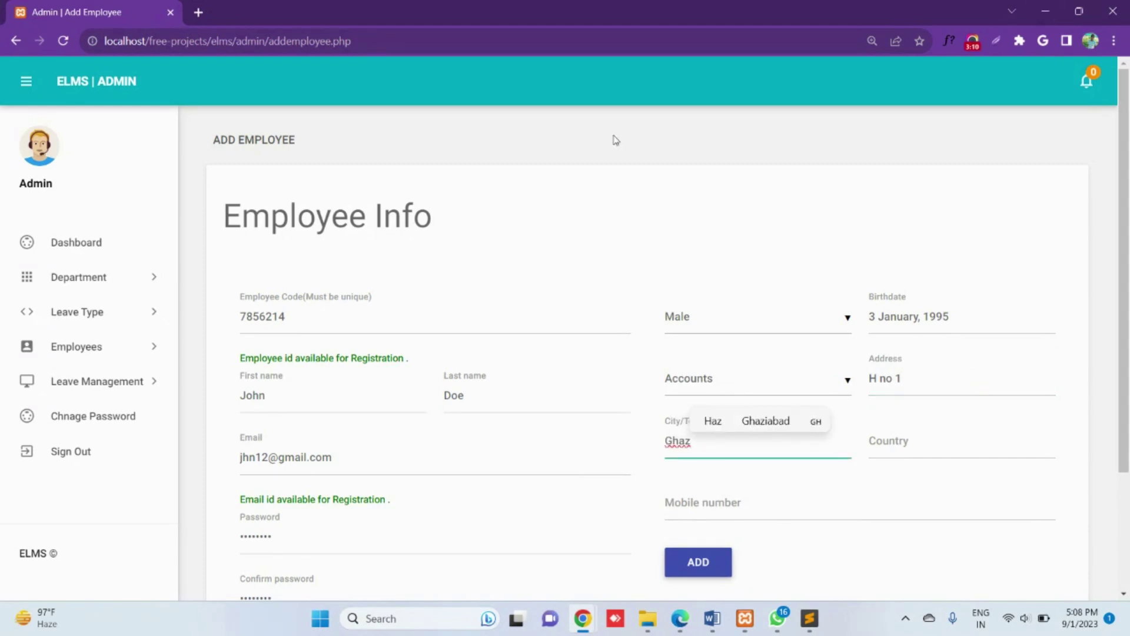
left_click(765, 420)
left_click(874, 436)
type("India")
left_click(720, 505)
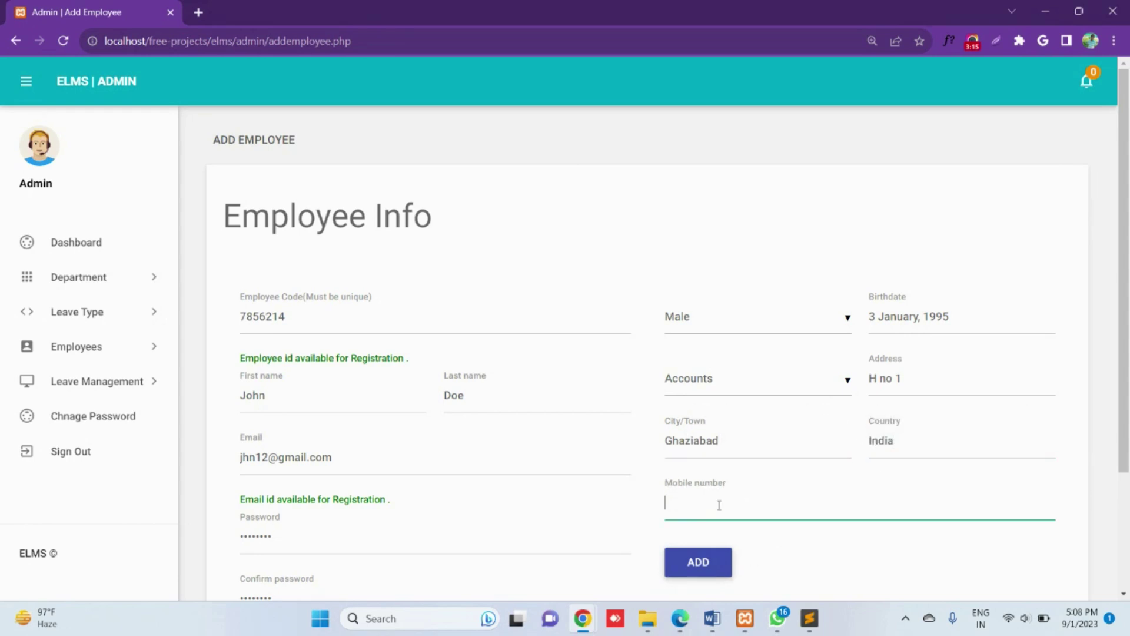
left_click(699, 557)
left_click_drag(482, 304, 241, 305)
left_click(98, 390)
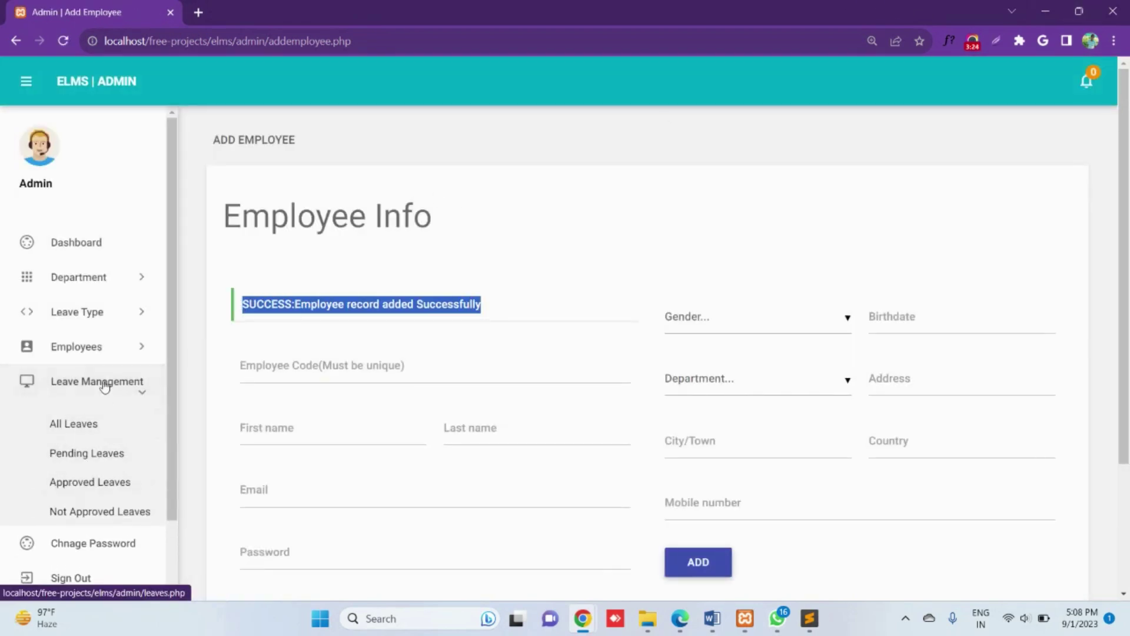
Step: Open the new employee's record from Manage Employee and save it with UPDATE
left_click(82, 346)
left_click(89, 408)
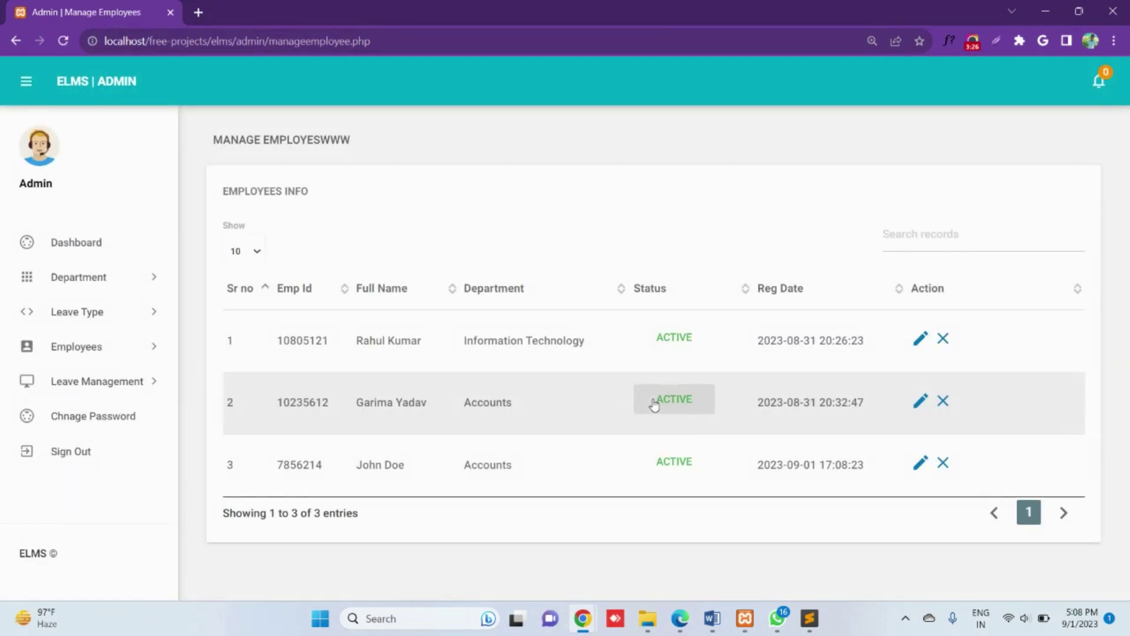
left_click(919, 463)
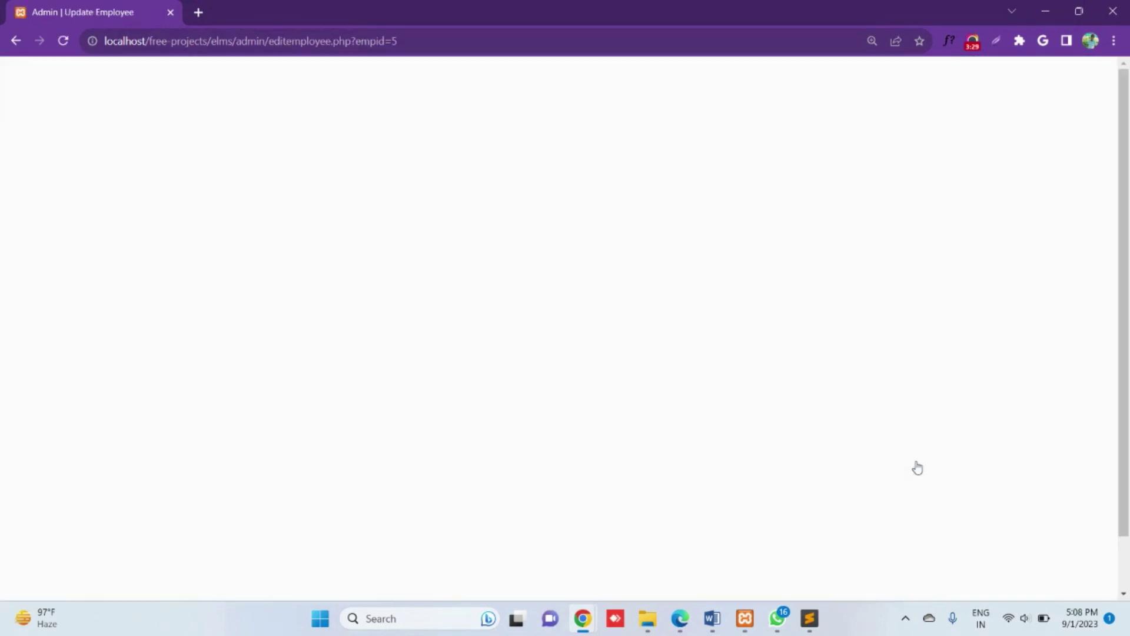
scroll(913, 369, "down", 1)
left_click(724, 445)
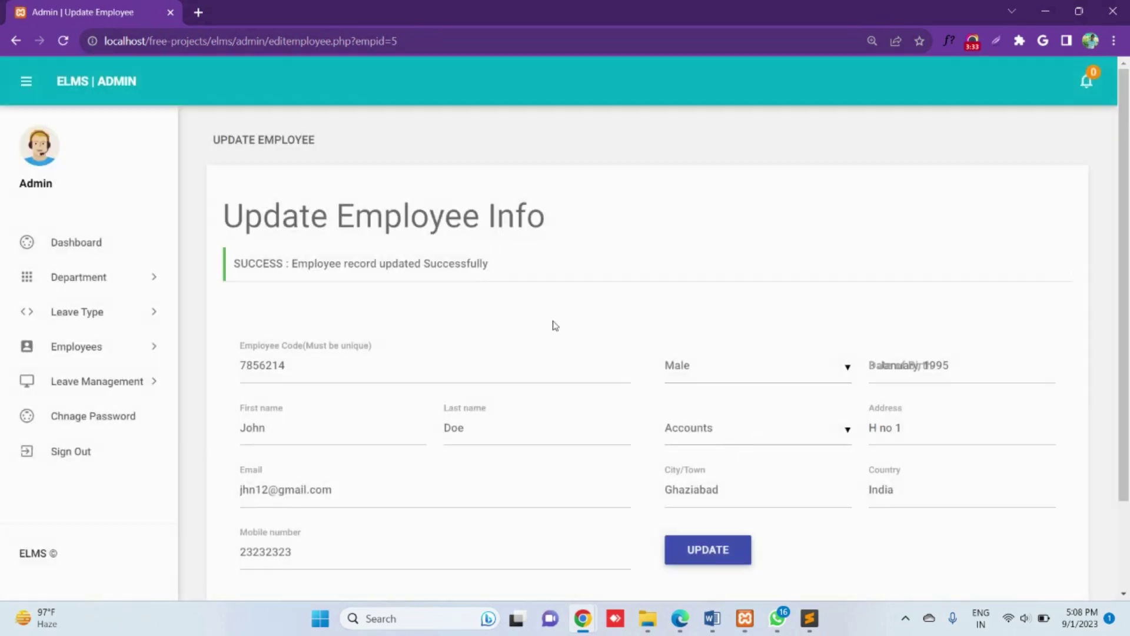
left_click_drag(499, 278, 214, 281)
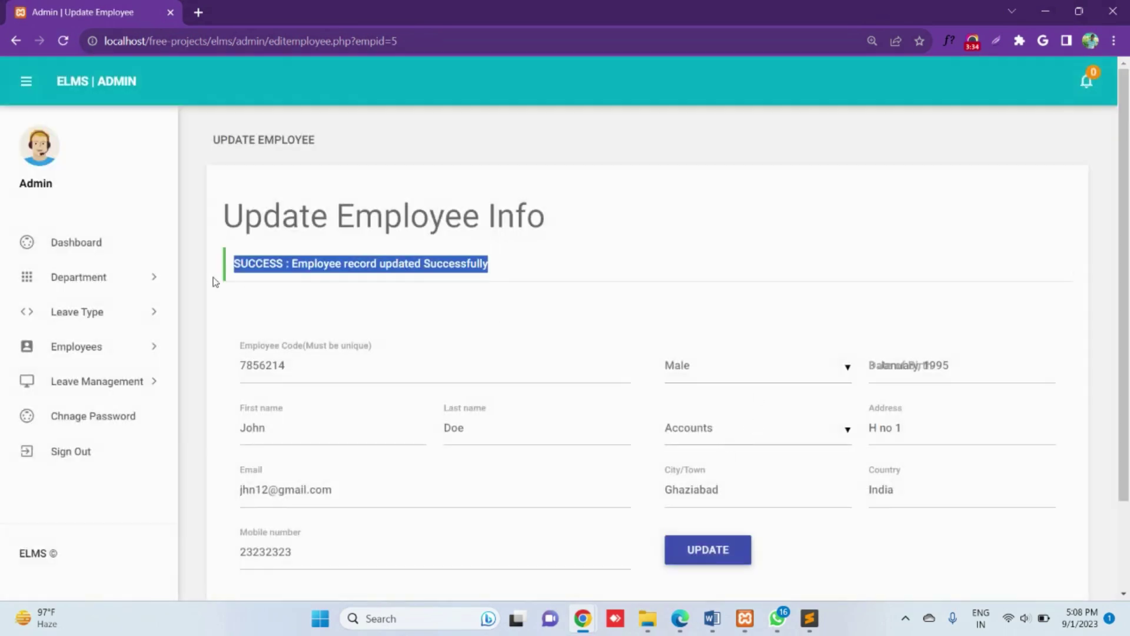
Step: Deactivate the new employee in the list, then reactivate them, confirming each time
left_click(93, 350)
left_click(135, 410)
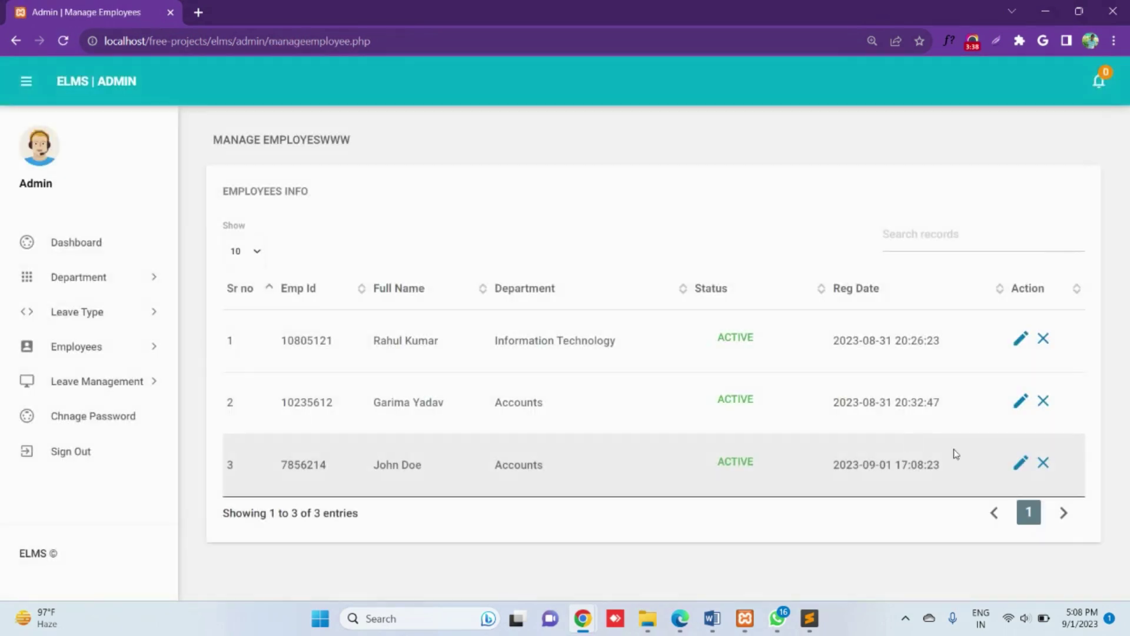
left_click(1043, 463)
left_click(637, 125)
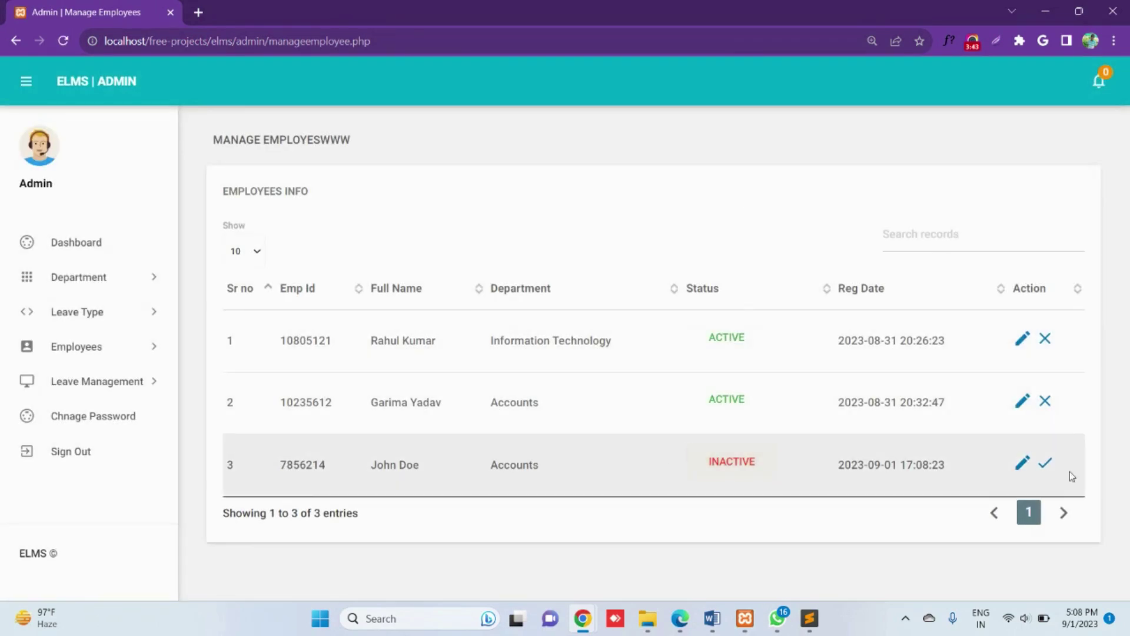
left_click(1046, 465)
left_click(636, 125)
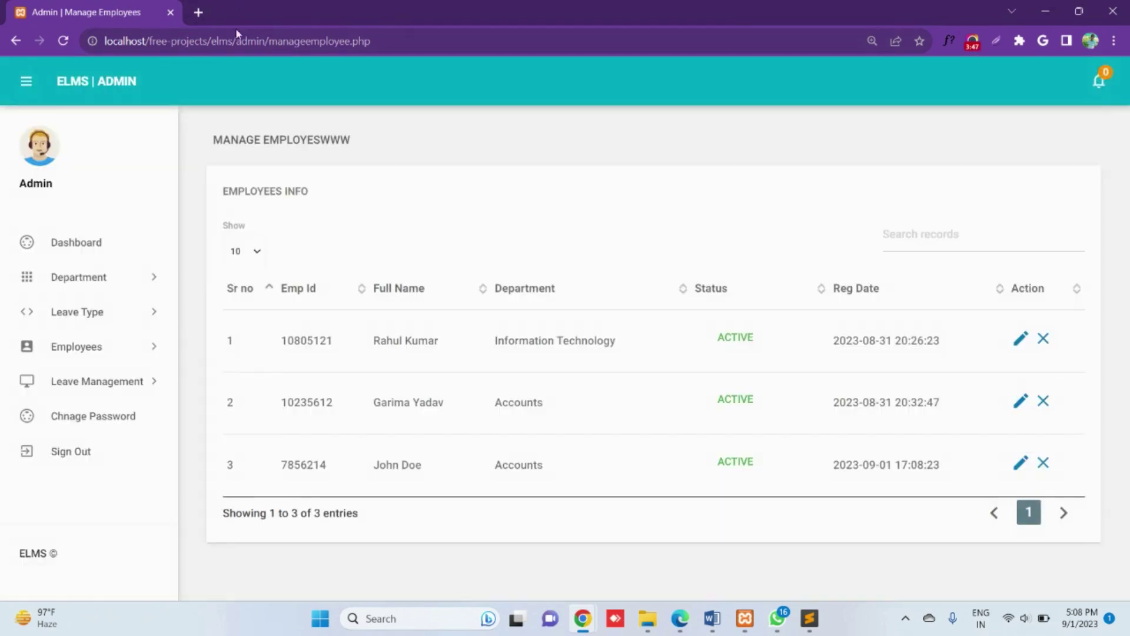
Step: Copy the ELMS base web address and open a new private browser window
left_click_drag(234, 40, 57, 42)
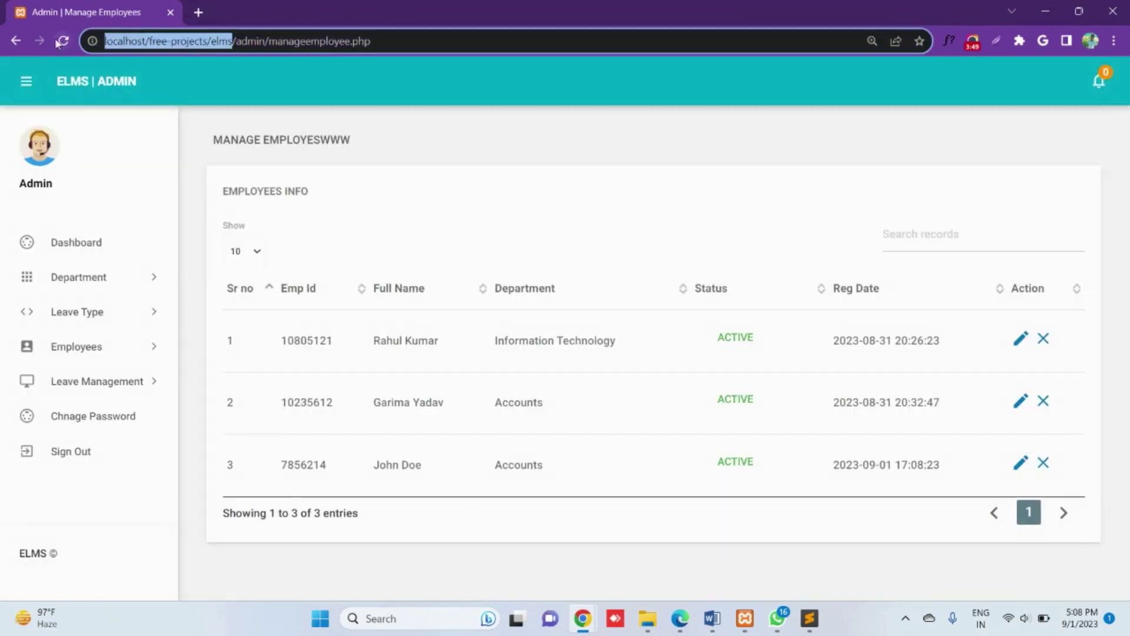
key("ctrl+c")
key("ctrl+shift+n")
Step: Load the ELMS site in the private window and copy the new employee's email from their admin record
key("ctrl+v")
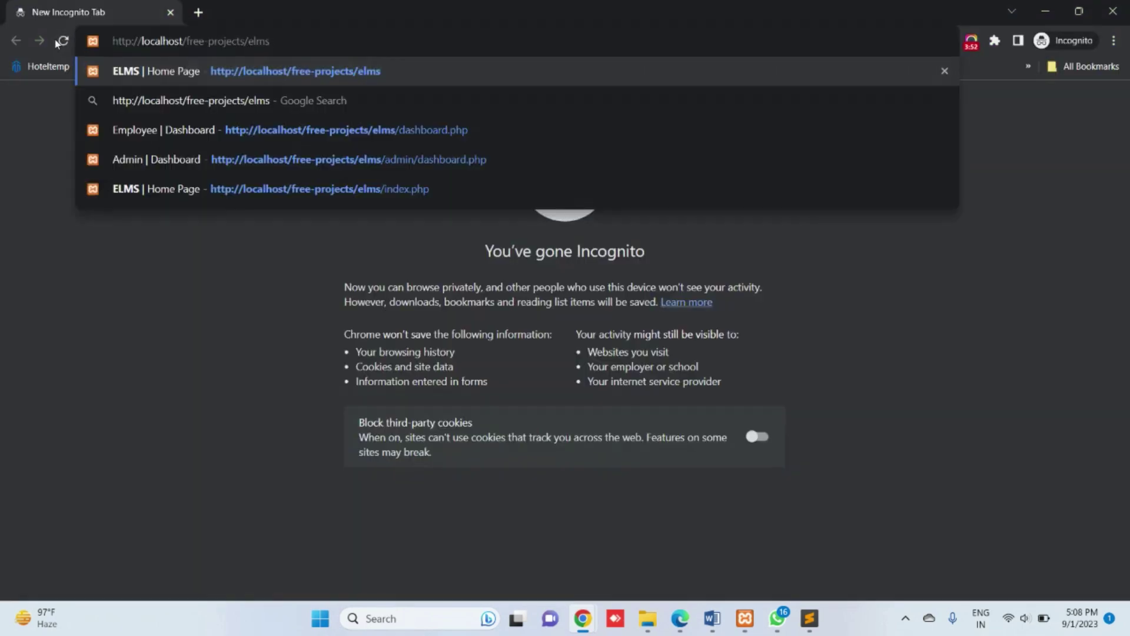
key("Return")
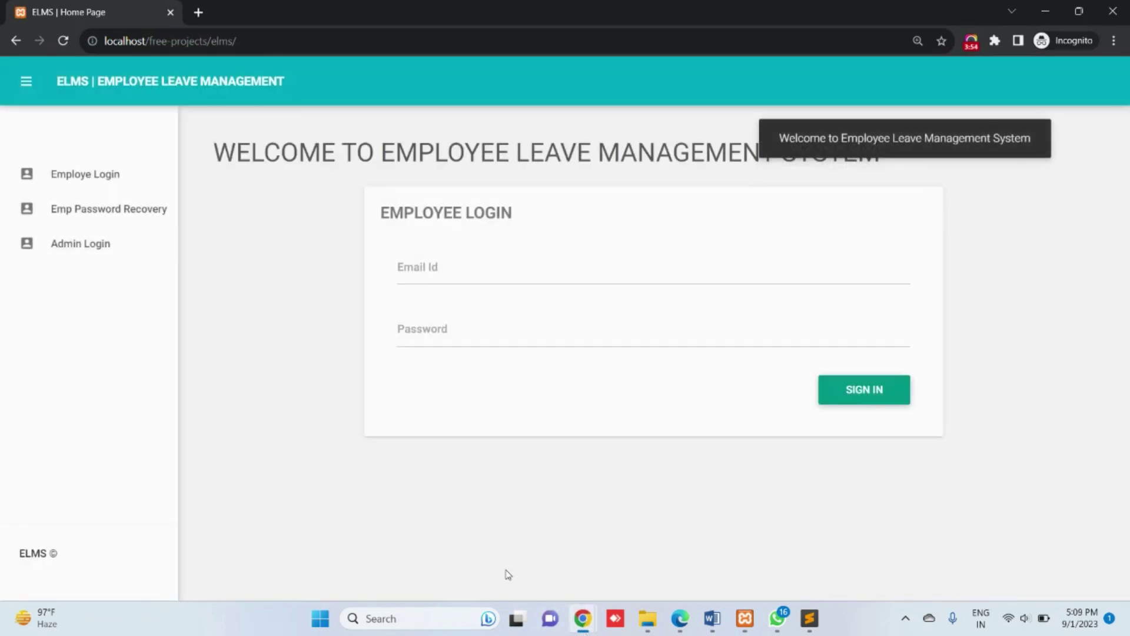
mouse_move(587, 631)
left_click(429, 465)
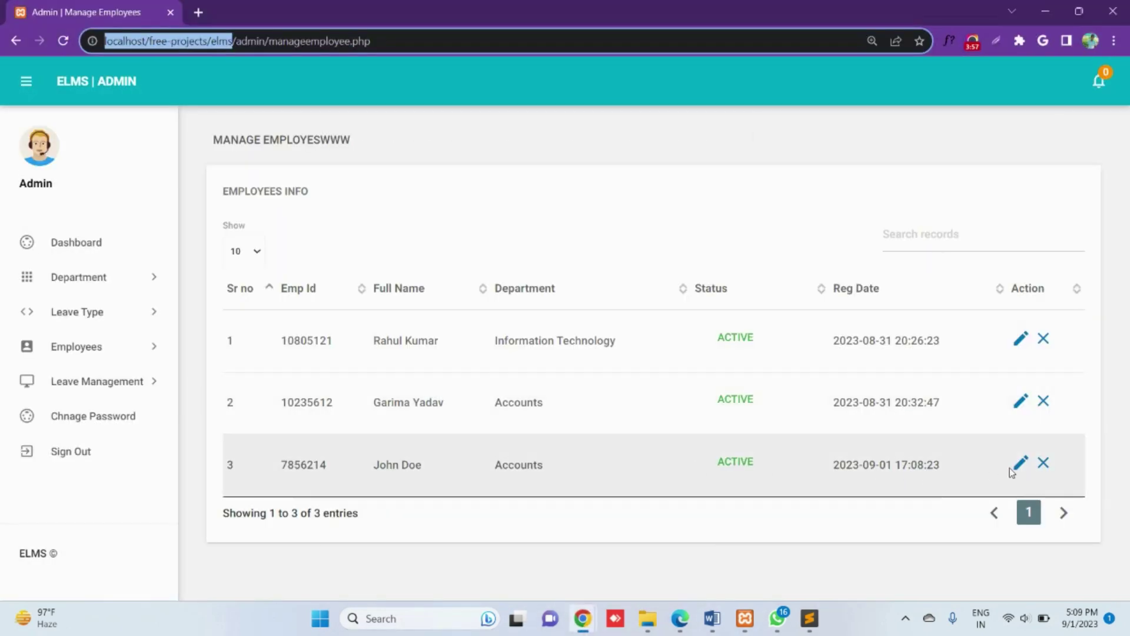
left_click(1014, 474)
left_click_drag(372, 382, 228, 386)
mouse_move(594, 617)
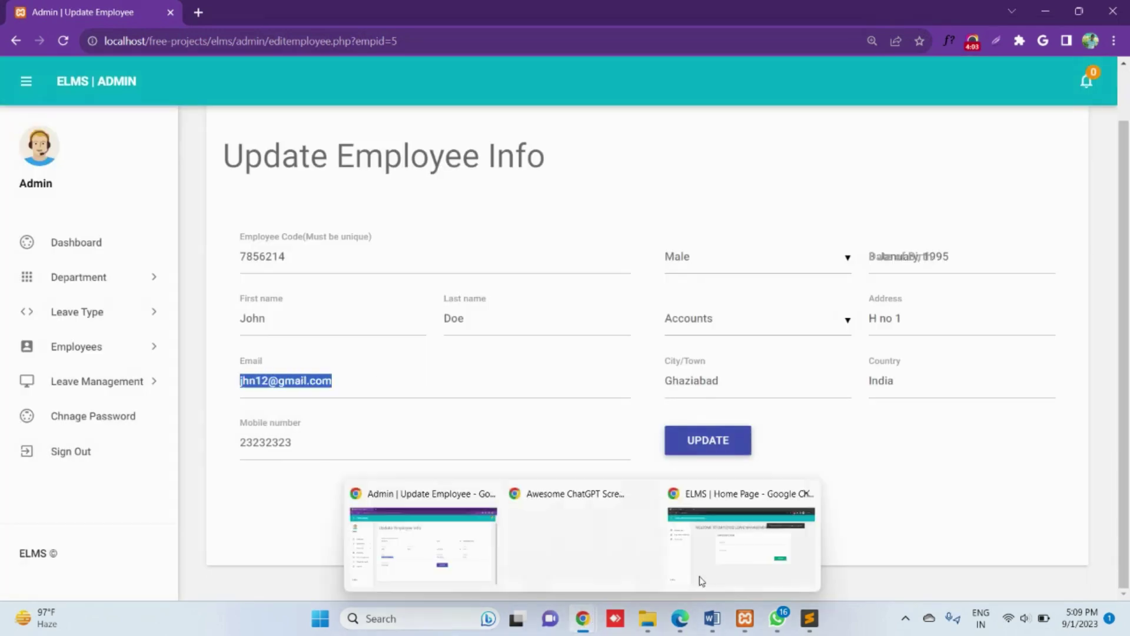
Step: Log in as the new employee with the copied email and password, then go to My Profiles
left_click(745, 545)
left_click(494, 277)
key("ctrl+v")
left_click(494, 346)
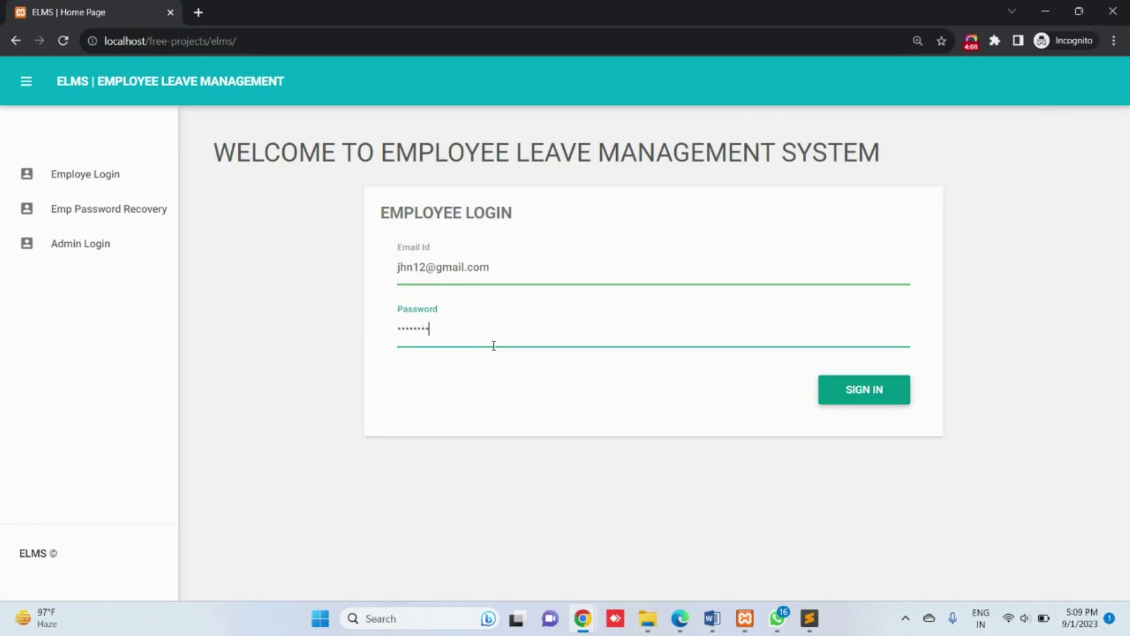
key("Return")
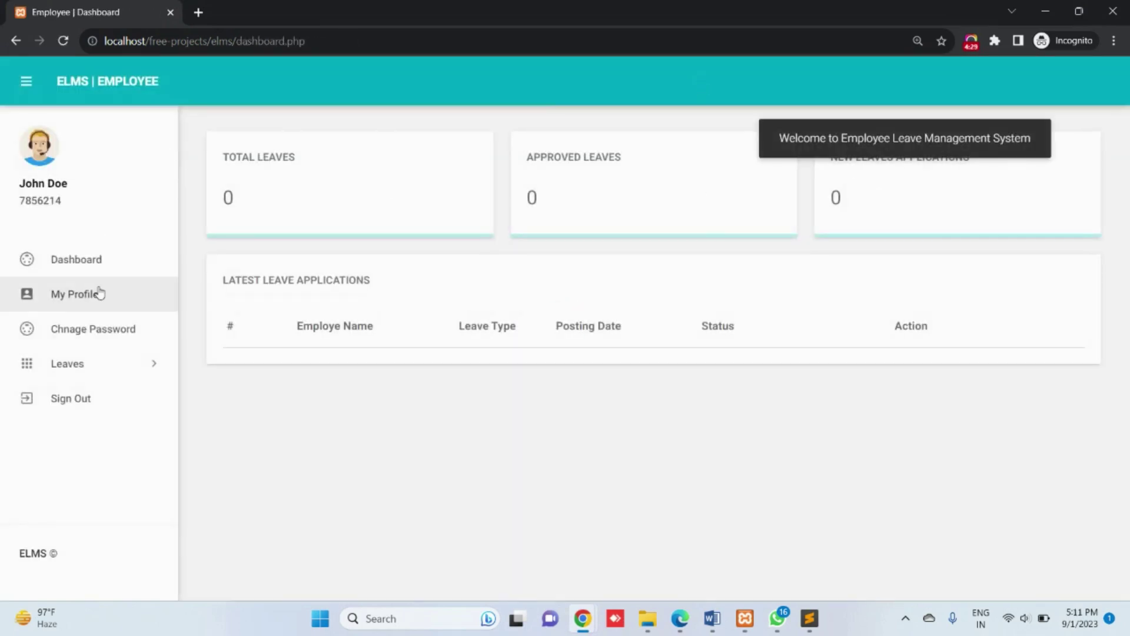
left_click(99, 292)
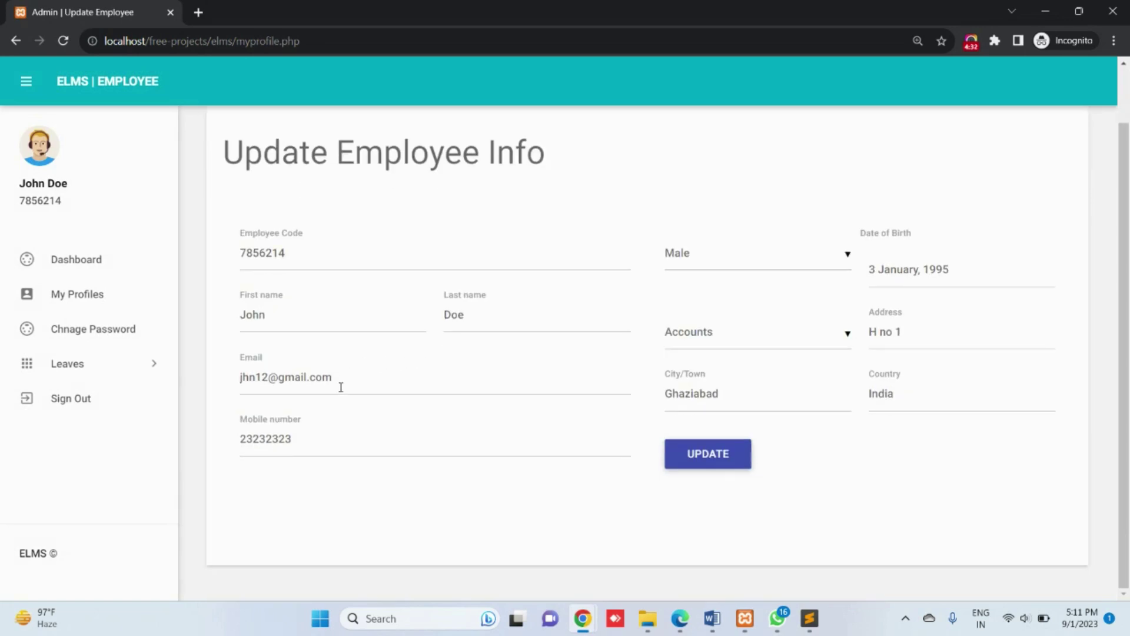
Step: Save the employee's profile, then look through the Change Password form fields
left_click(692, 456)
left_click_drag(530, 265, 293, 267)
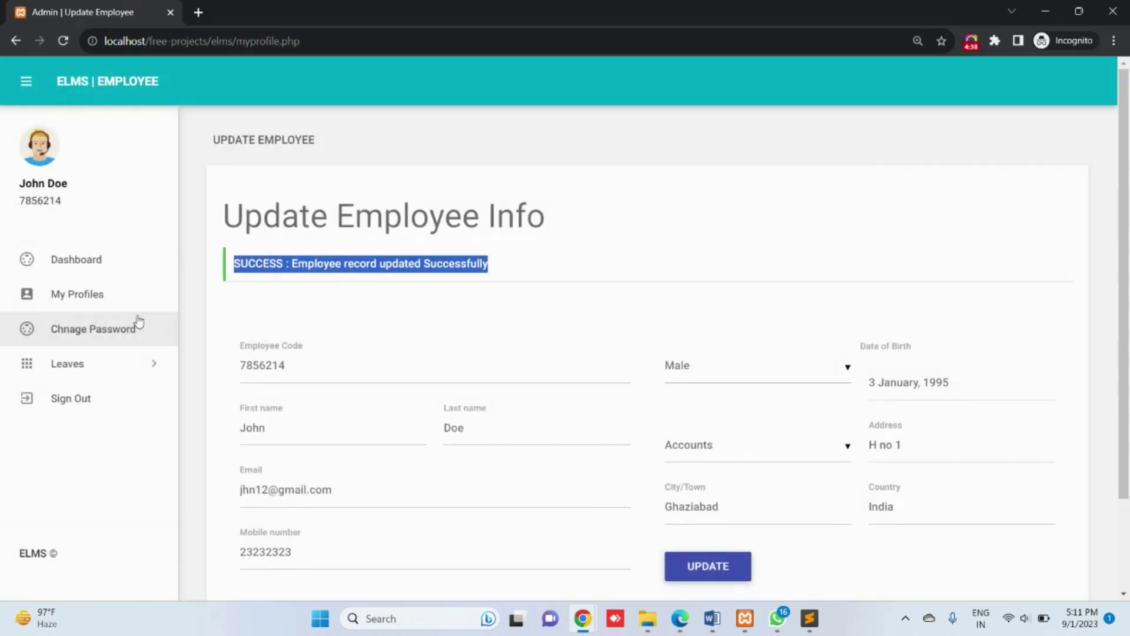
left_click(120, 324)
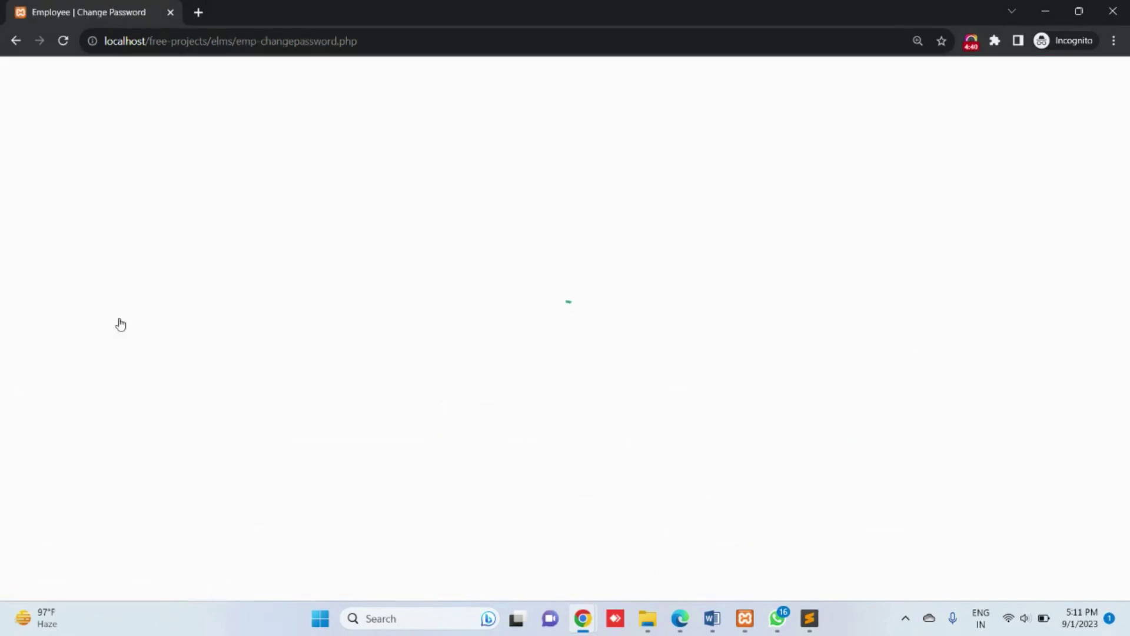
left_click(302, 272)
left_click(301, 319)
Step: On the Apply Leave form, choose Casual Leaves and begin the start date
left_click(96, 360)
left_click(88, 395)
left_click(336, 313)
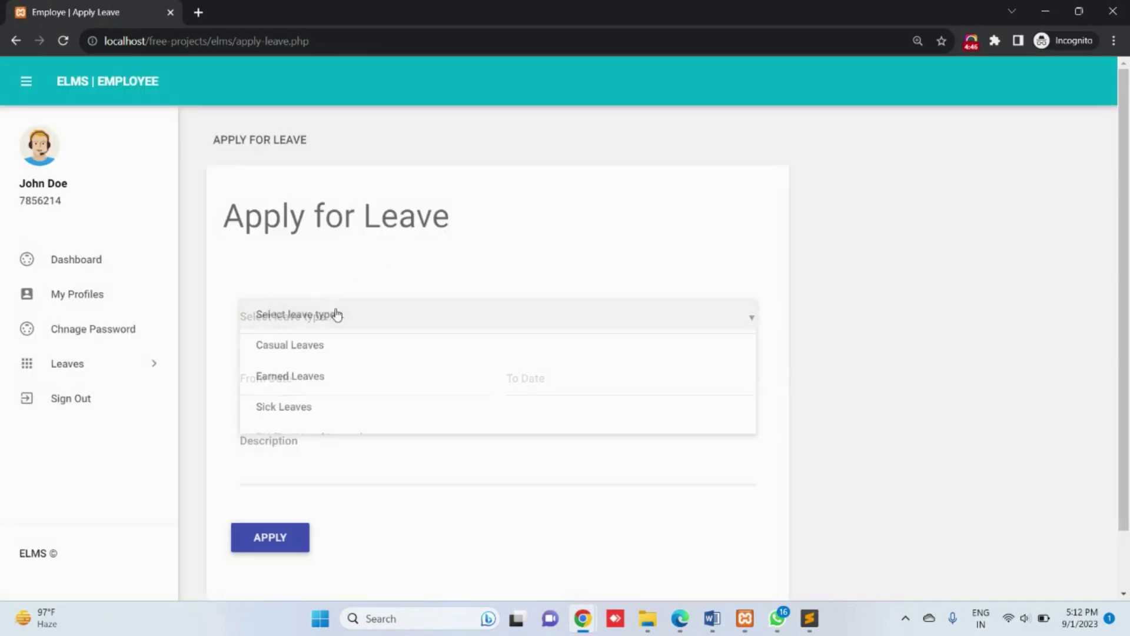
left_click(315, 353)
left_click(308, 378)
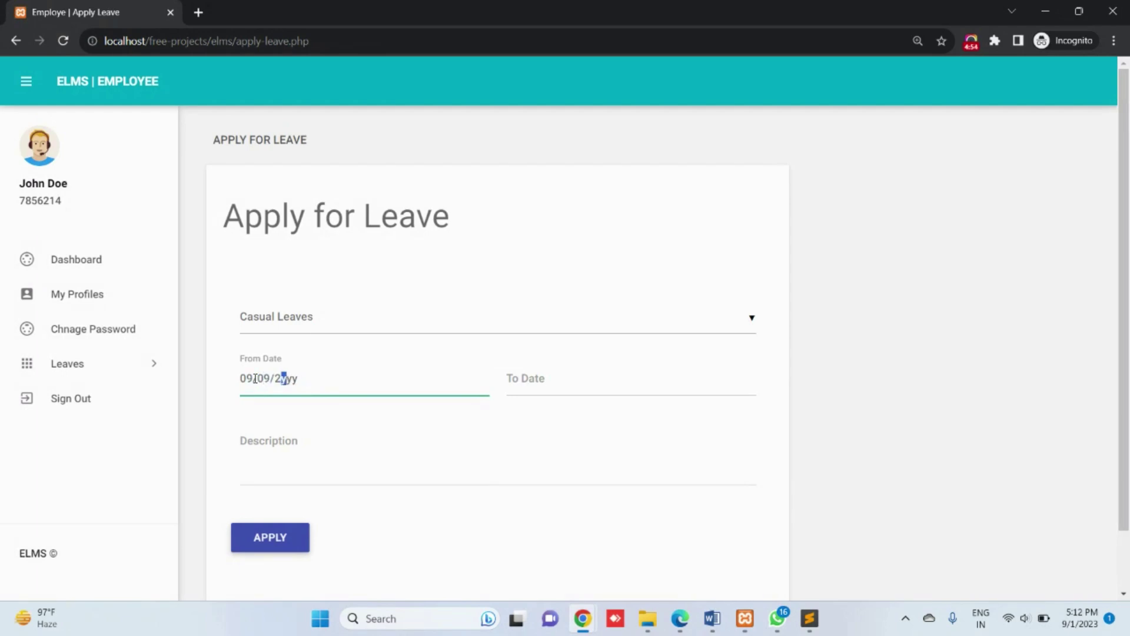
Step: Enter the leave description 'casual leaves for some personal work'
key("Tab")
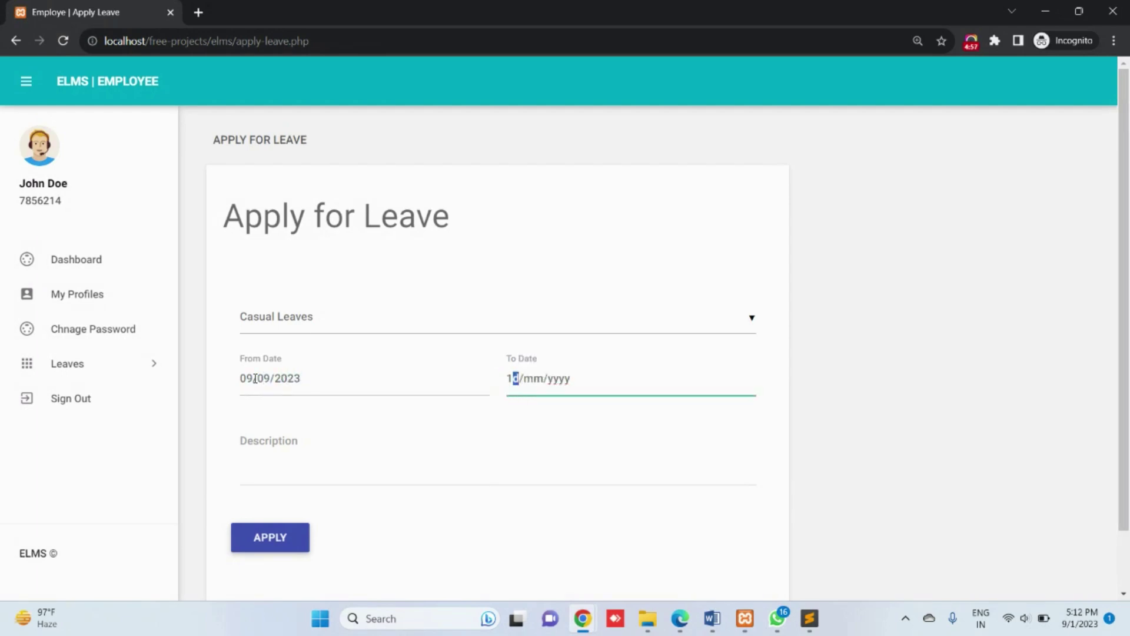
key("Tab")
type("d casual leaves for some perosnal work.")
Step: Check the misspelled word's suggestions and submit the 09/09/2023–15/09/2023 casual leave request
right_click(410, 445)
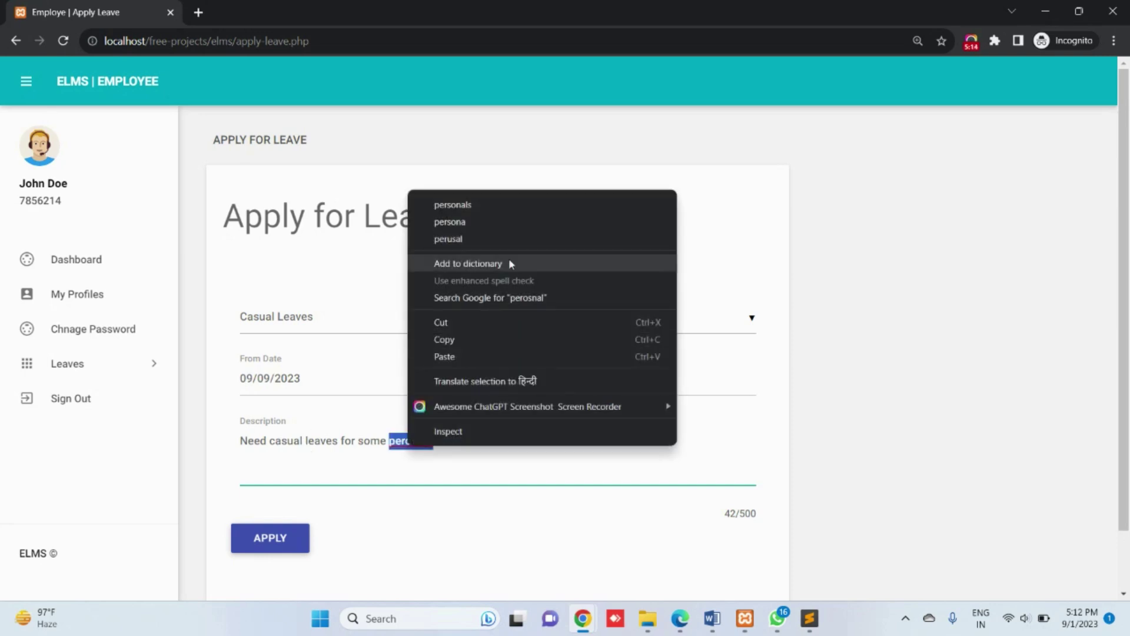
left_click(436, 476)
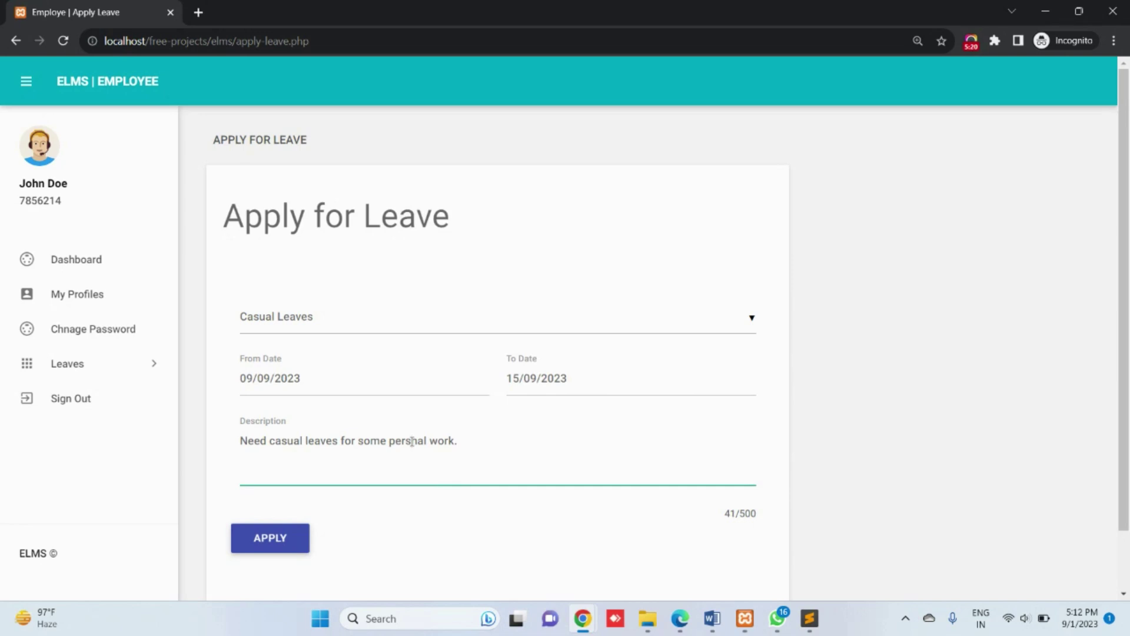
left_click(266, 552)
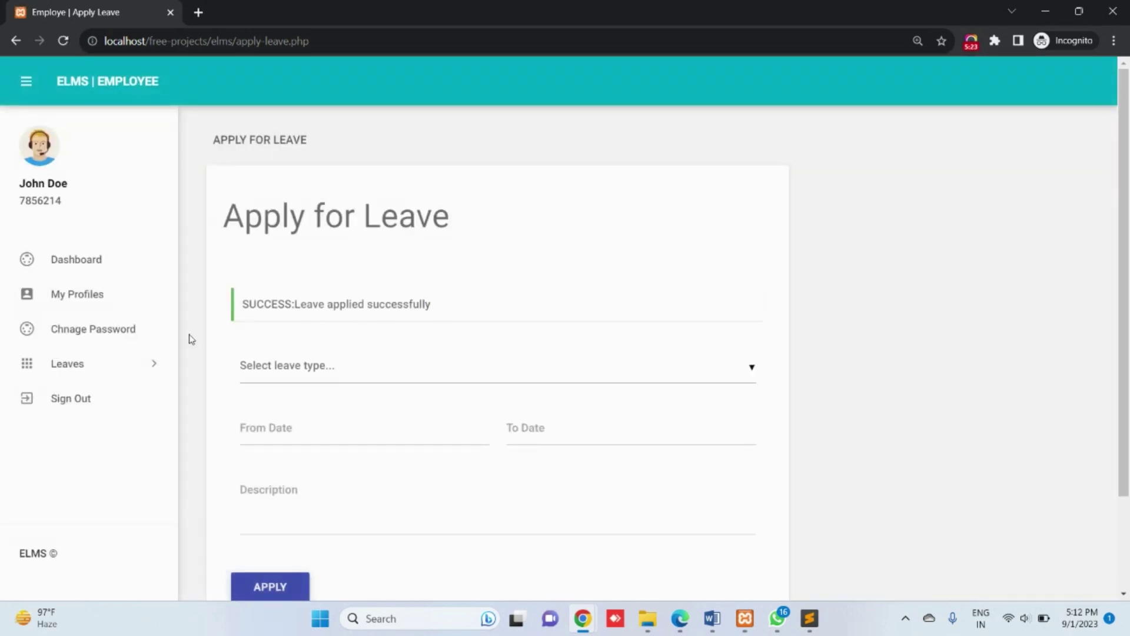
left_click(106, 363)
Step: Check the new leave in the employee's history, then open its details from the admin's New Leaves Applications
left_click(83, 423)
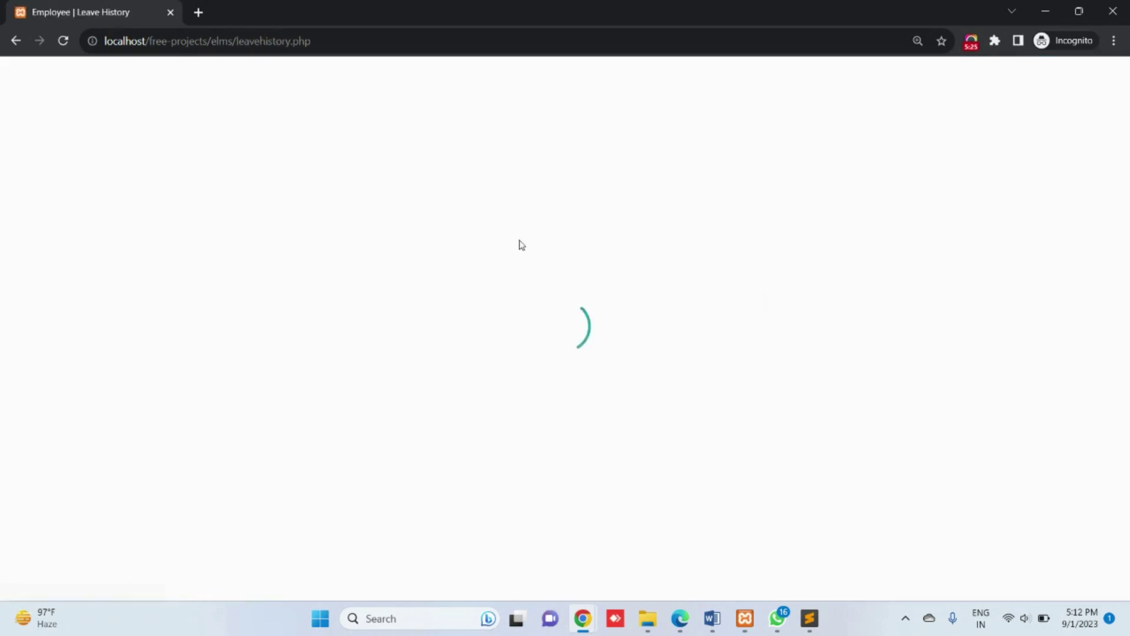
left_click_drag(916, 345, 462, 342)
mouse_move(582, 619)
left_click(420, 536)
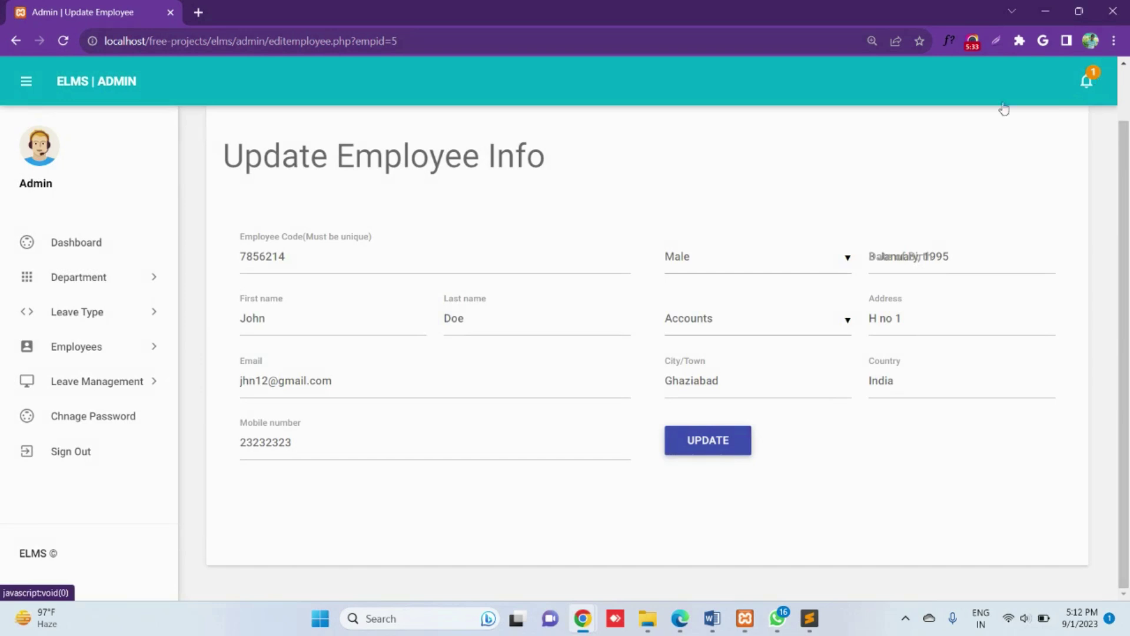
left_click(71, 240)
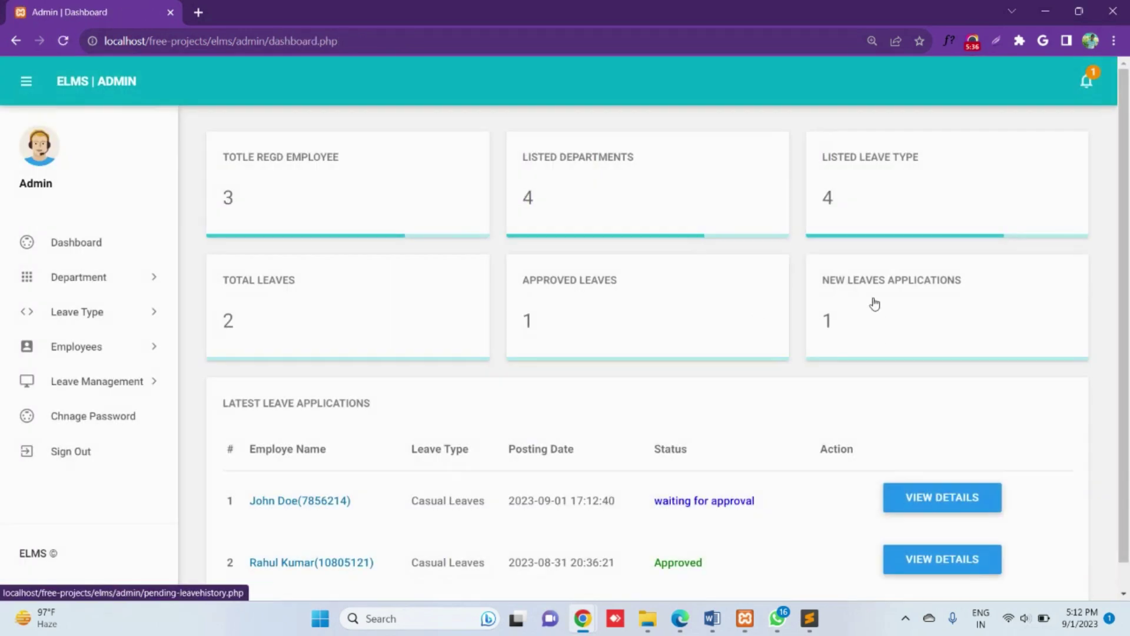
left_click(873, 300)
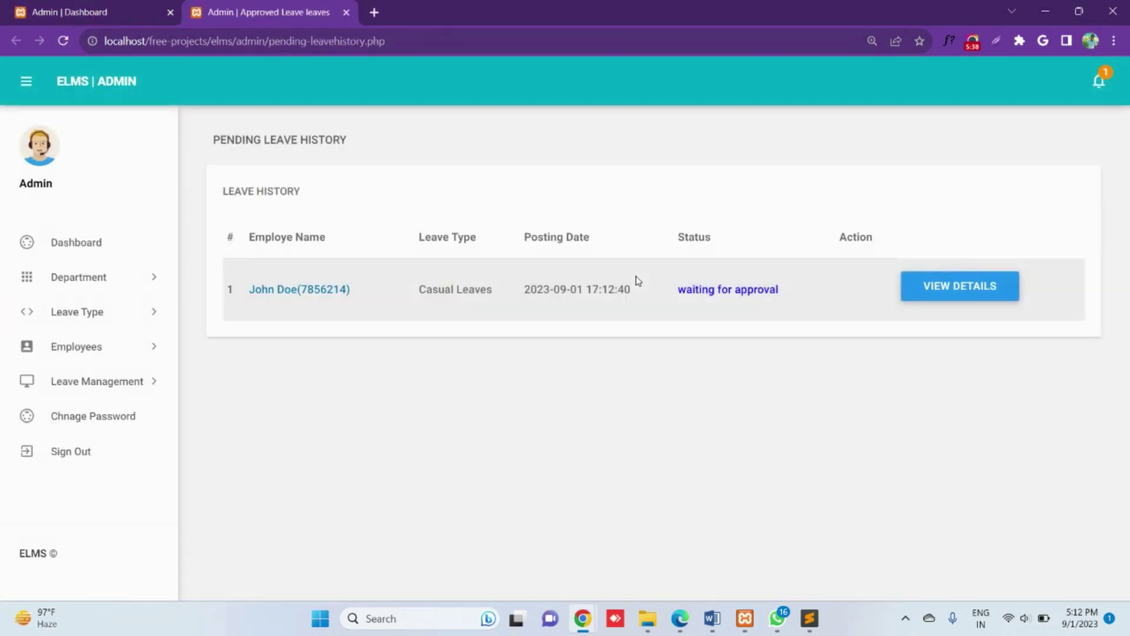
left_click(961, 294)
scroll(699, 294, "down", 1)
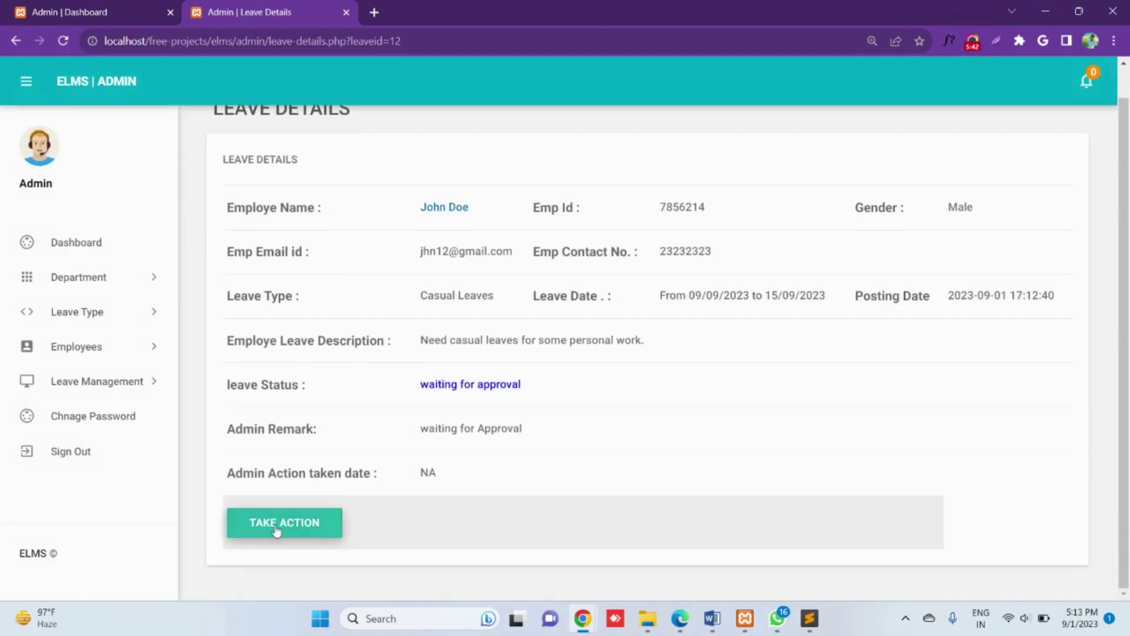
Step: Set the pending casual leave to Approved with the admin remark 'Leave approved' and submit
left_click(279, 528)
left_click(415, 195)
left_click(318, 230)
left_click(324, 258)
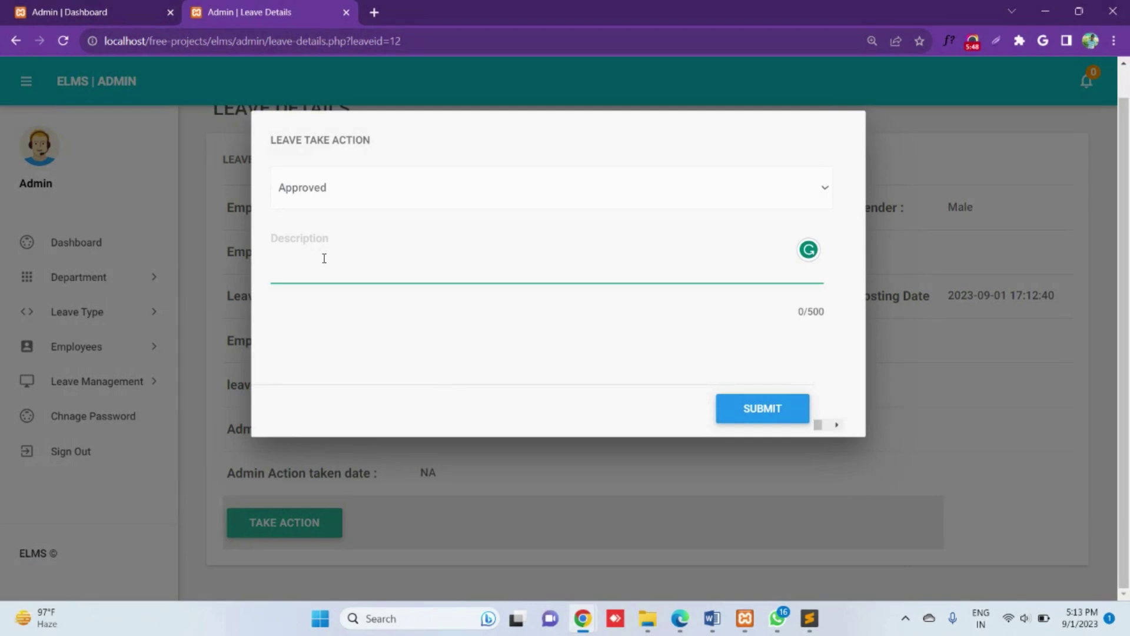
type("Levave approved")
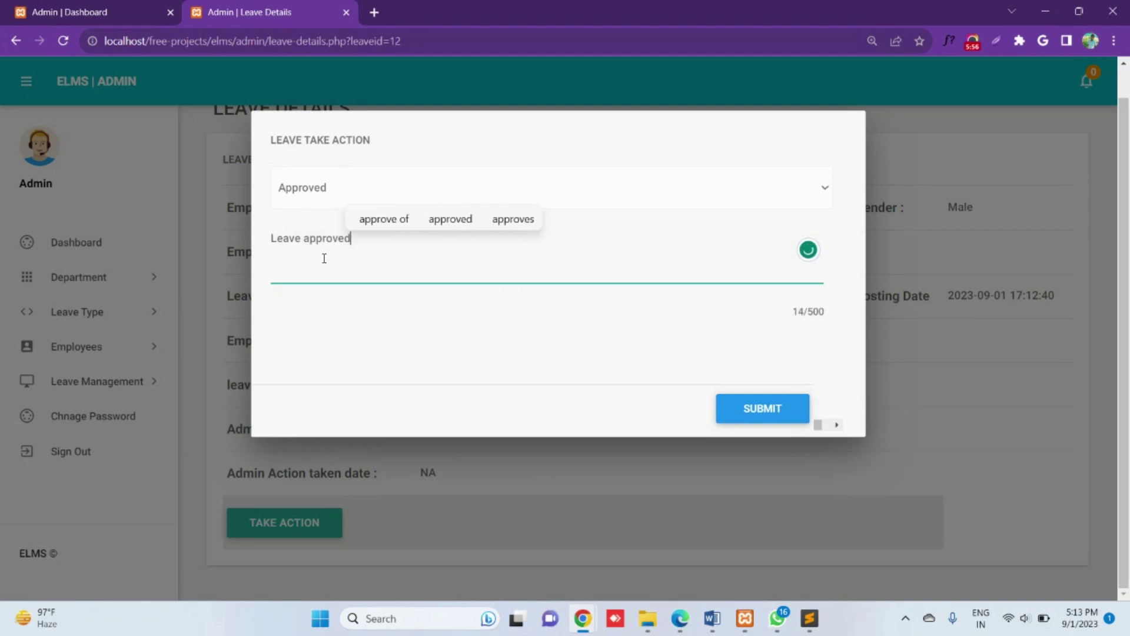
left_click(796, 410)
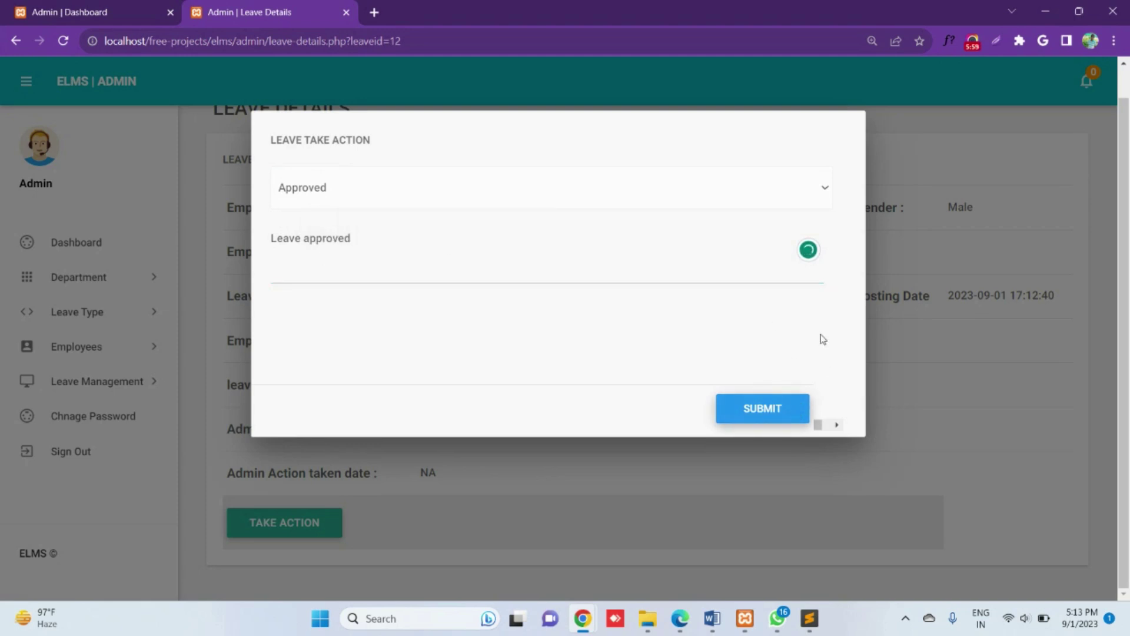
left_click(744, 409)
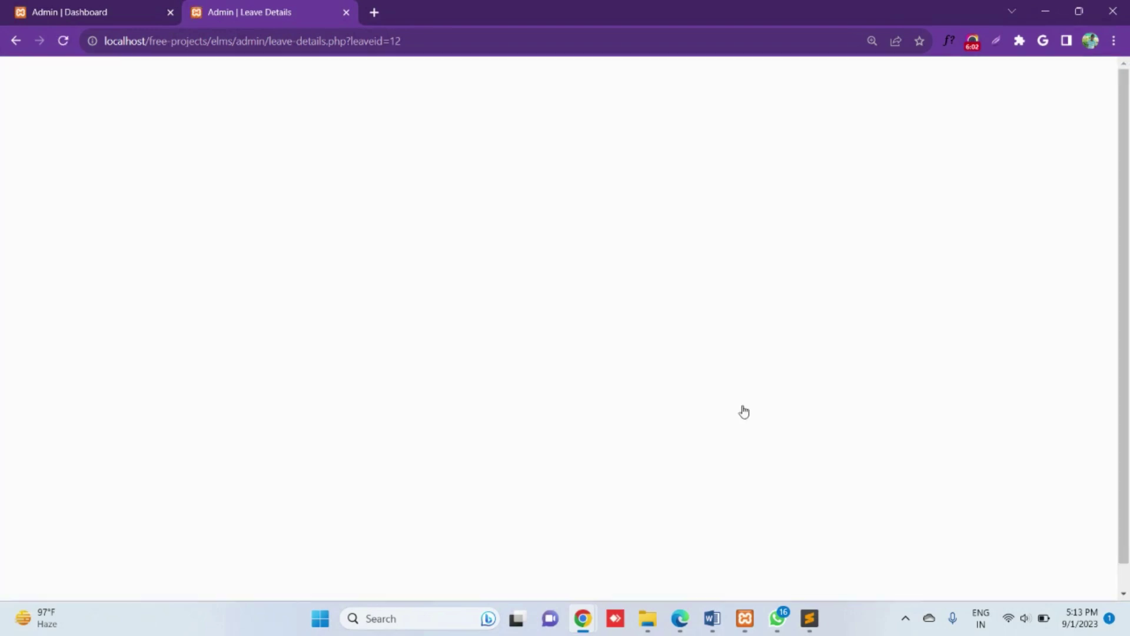
triple_click(480, 233)
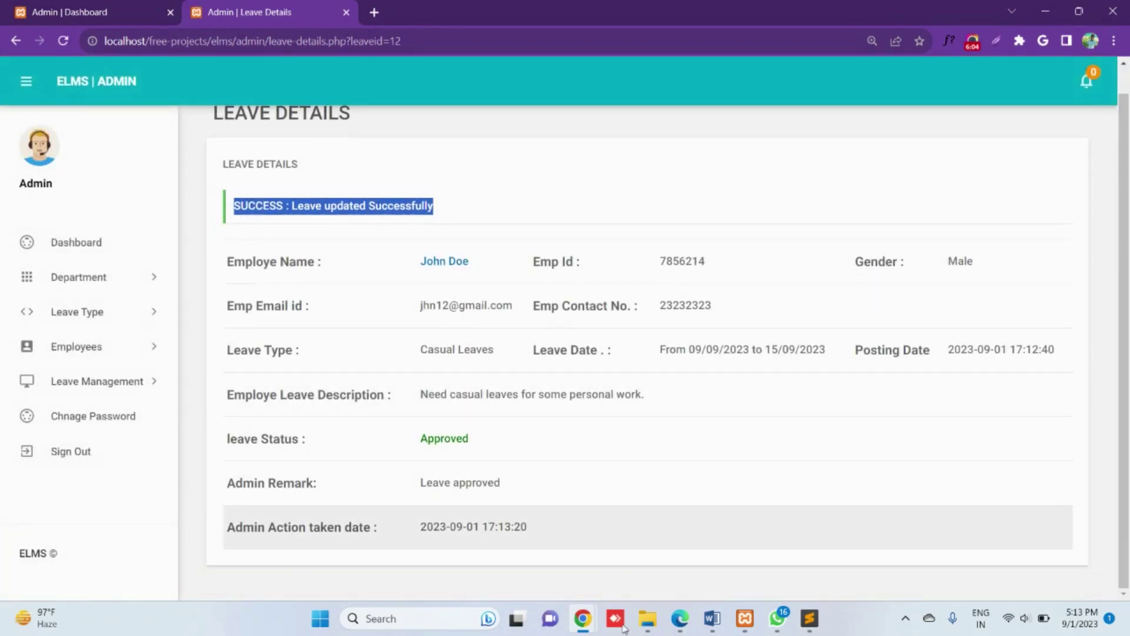
Step: Reload the employee's Leave History and confirm the casual leave now reads Approved
mouse_move(583, 621)
left_click(743, 542)
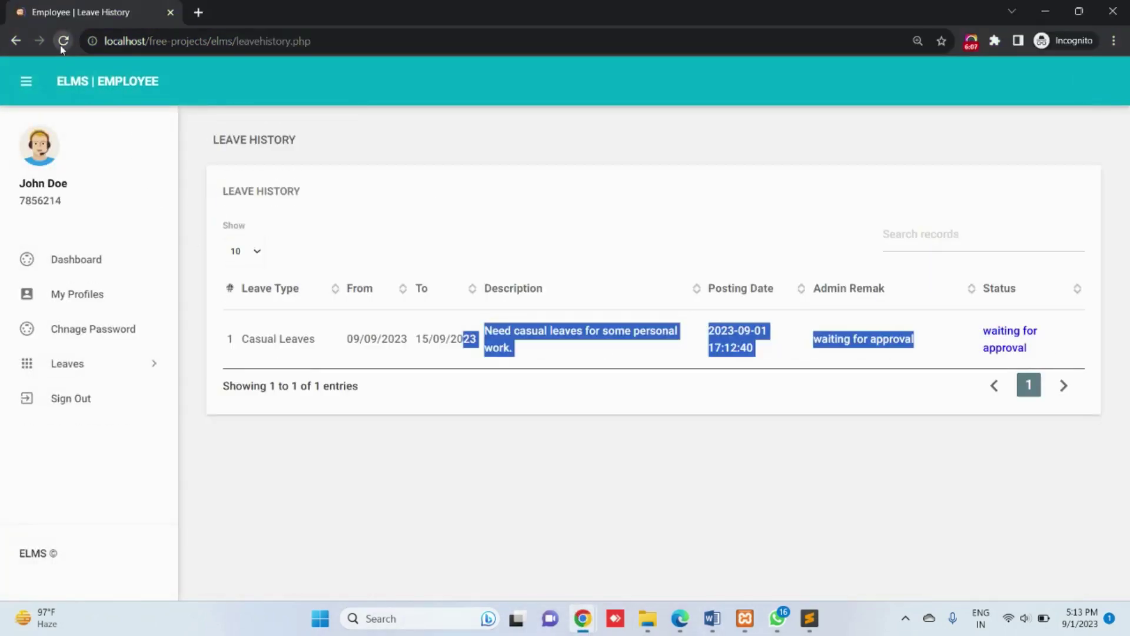
left_click(61, 46)
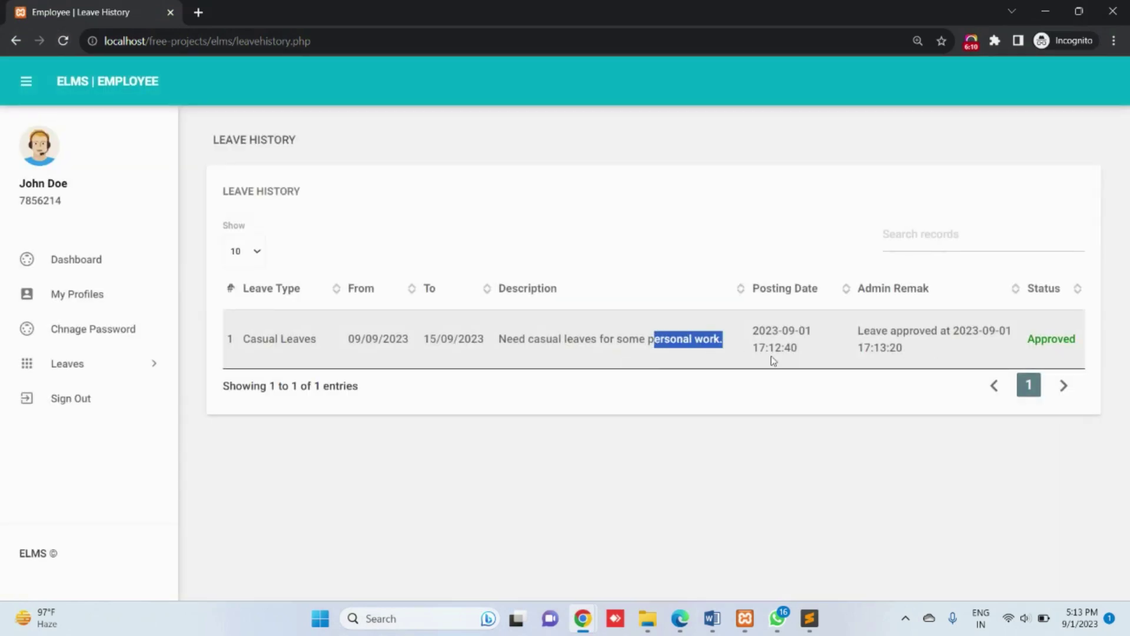
left_click_drag(1034, 338, 1085, 345)
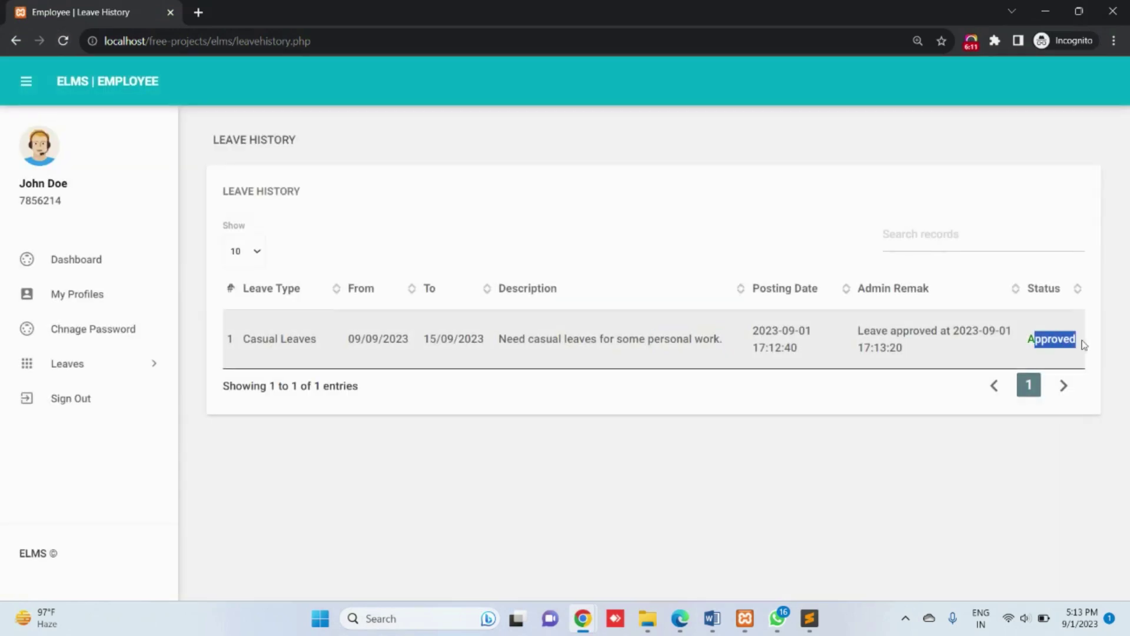
Step: Revisit Leave History and the employee dashboard, then sign the employee out
left_click(111, 362)
left_click(81, 425)
left_click(100, 259)
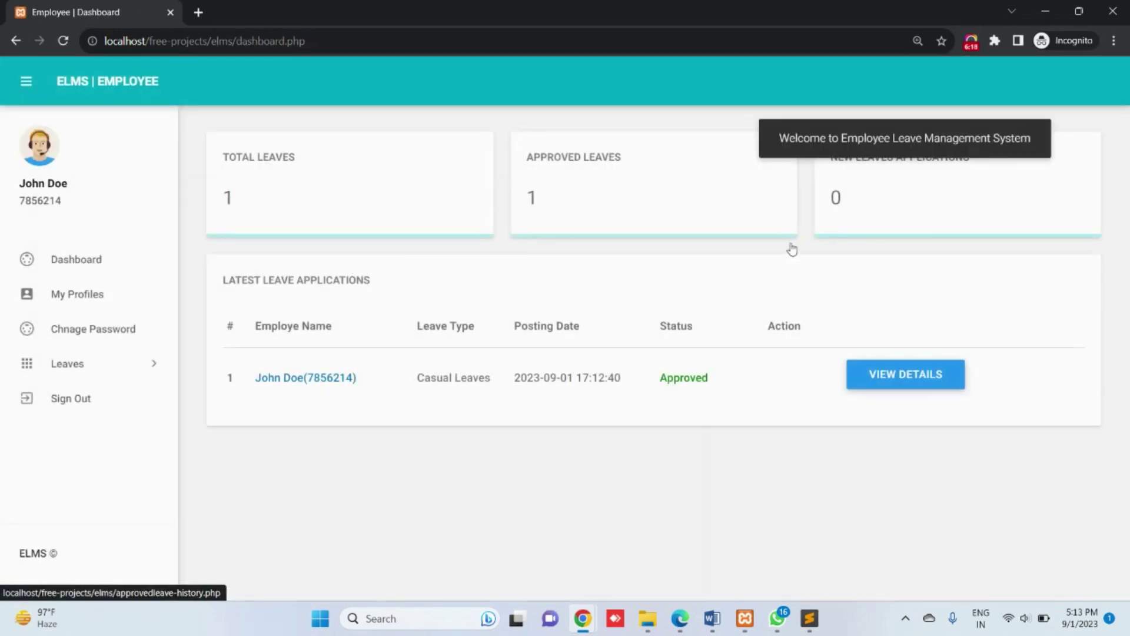
left_click(155, 362)
left_click(93, 430)
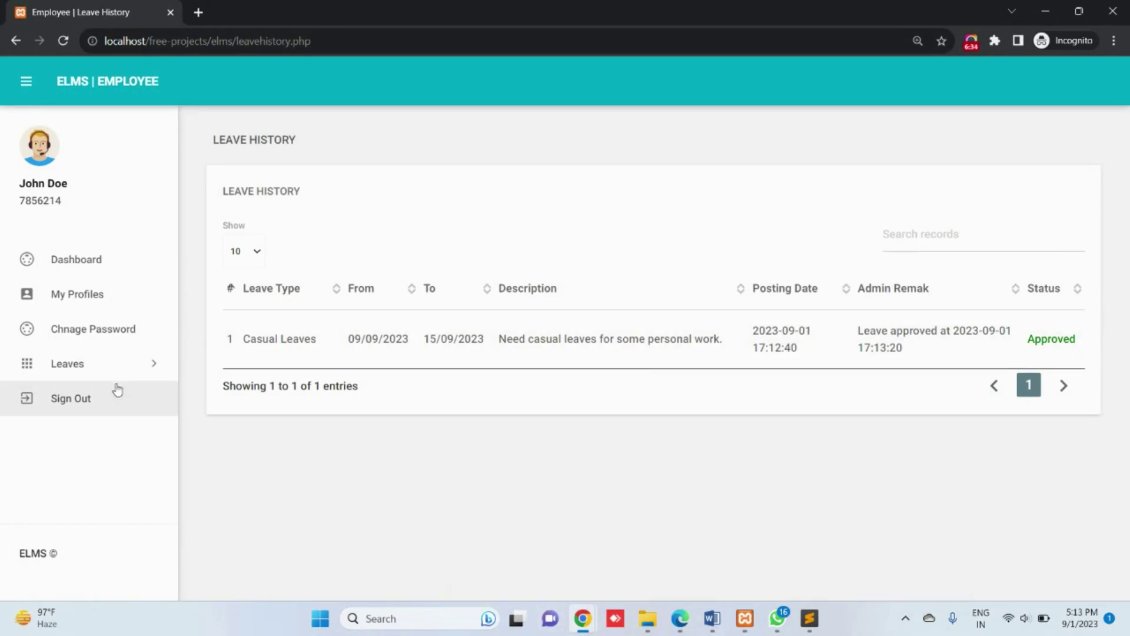
left_click(82, 408)
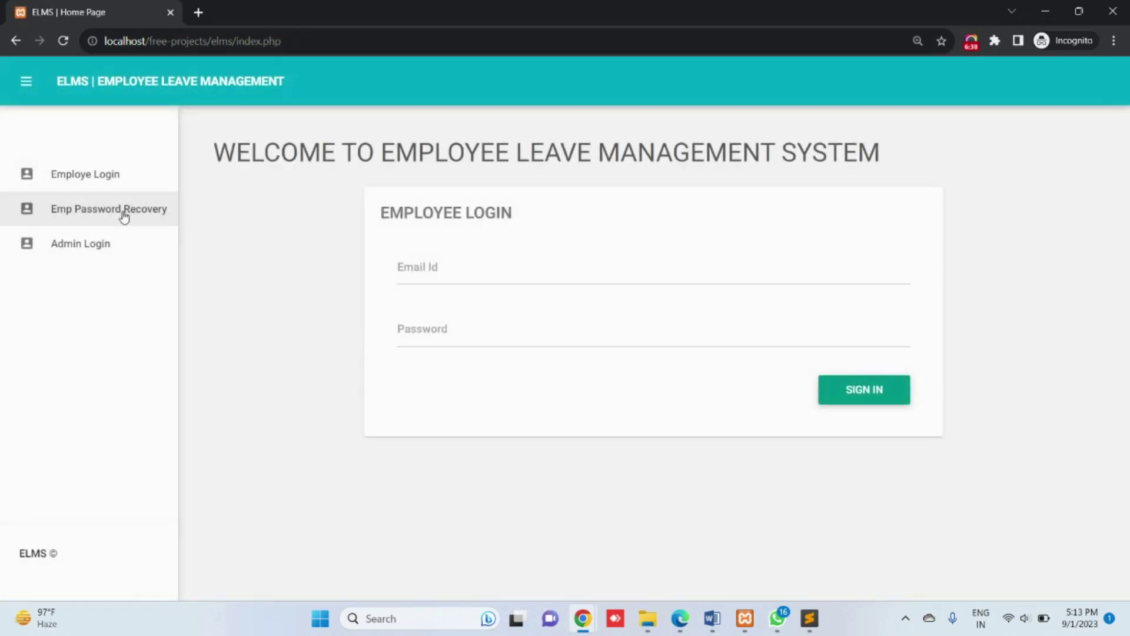
Step: Open Emp Password Recovery and get its employee ID and email fields ready
left_click(122, 213)
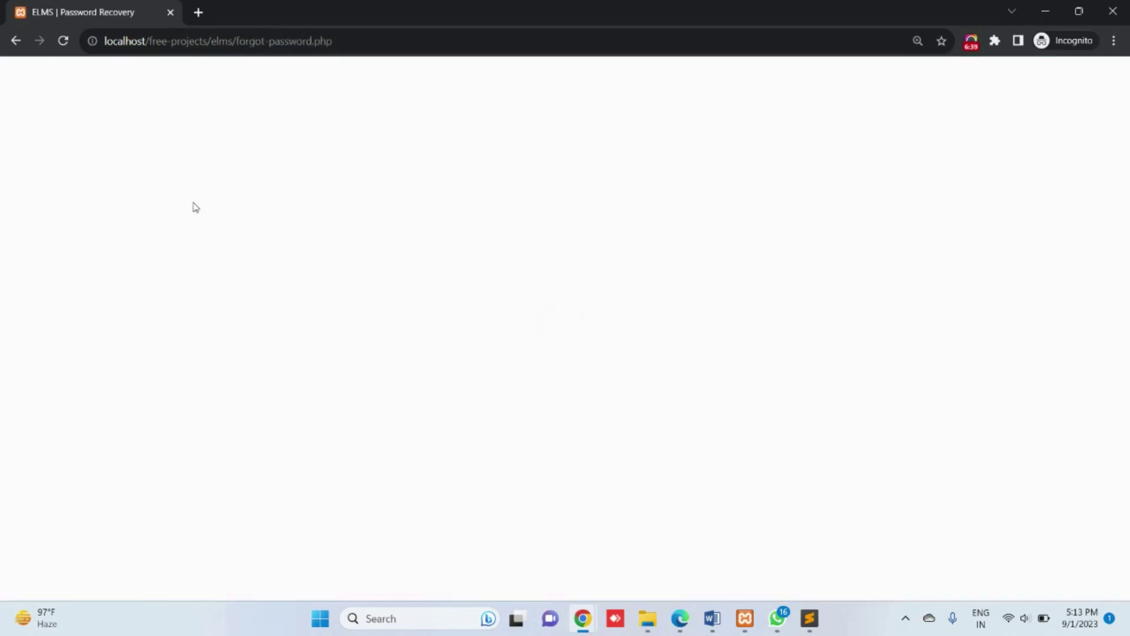
key("Tab")
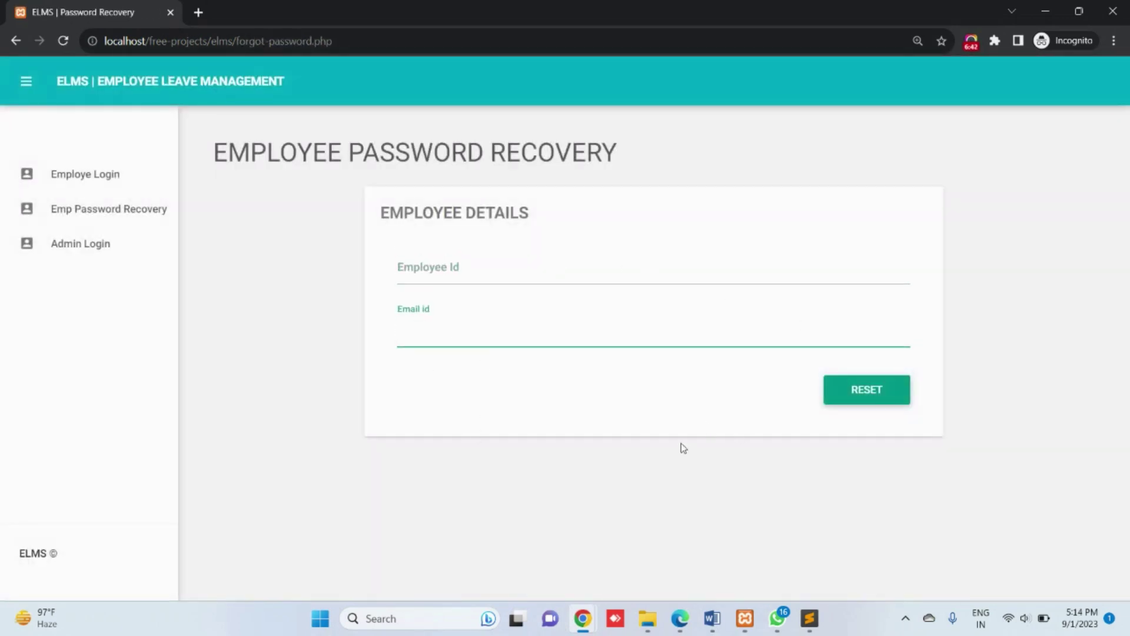
mouse_move(591, 625)
left_click(424, 530)
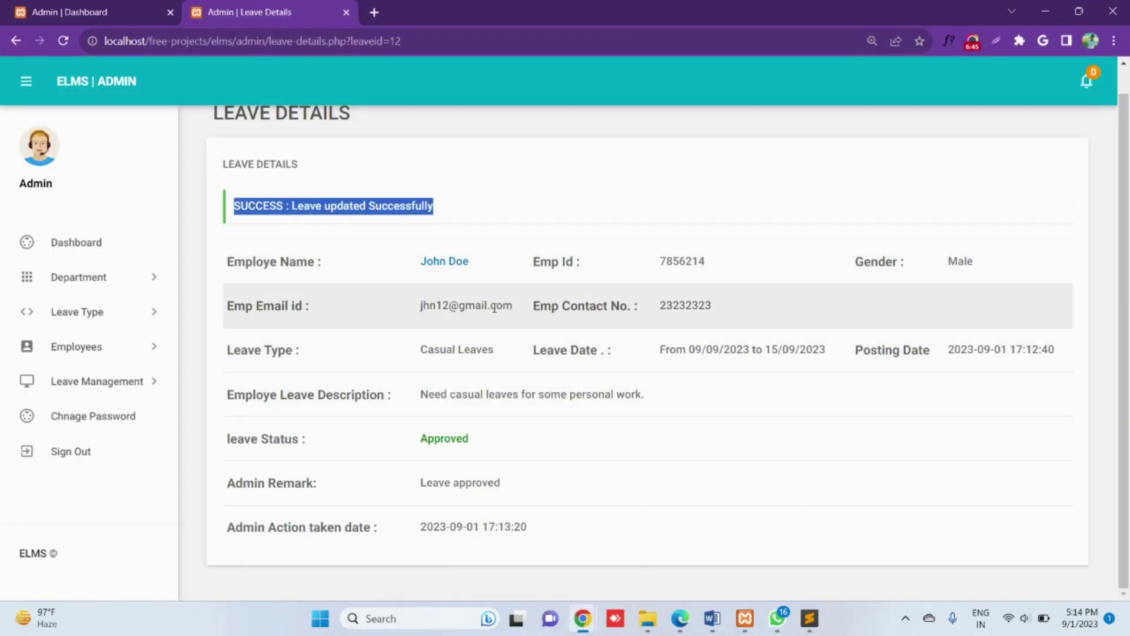
left_click(516, 312)
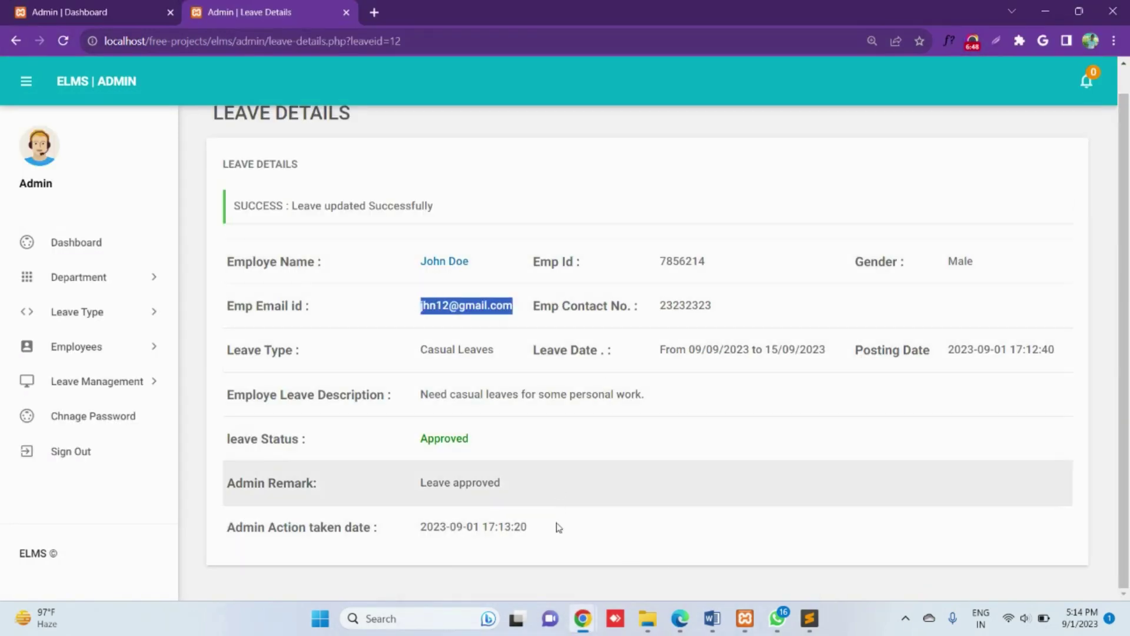
key("alt+Tab")
left_click(445, 282)
left_click(431, 334)
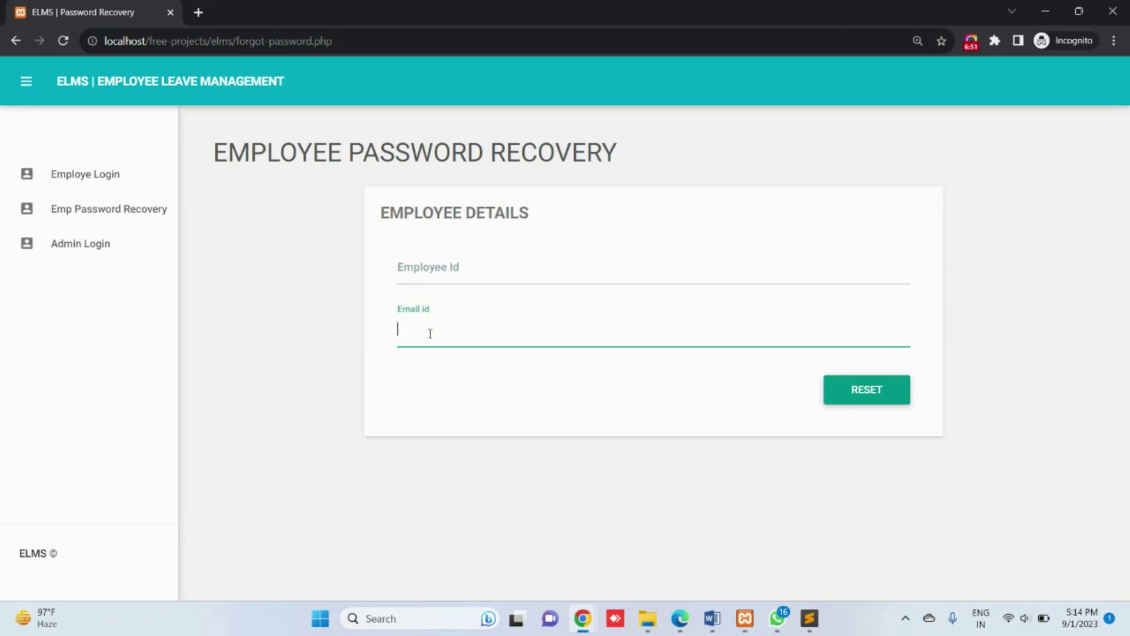
Step: Copy the Emp Id from the admin Leave Details page, paste it, and submit the recovery form
mouse_move(580, 615)
left_click(430, 536)
left_click(696, 262)
key("ctrl+c")
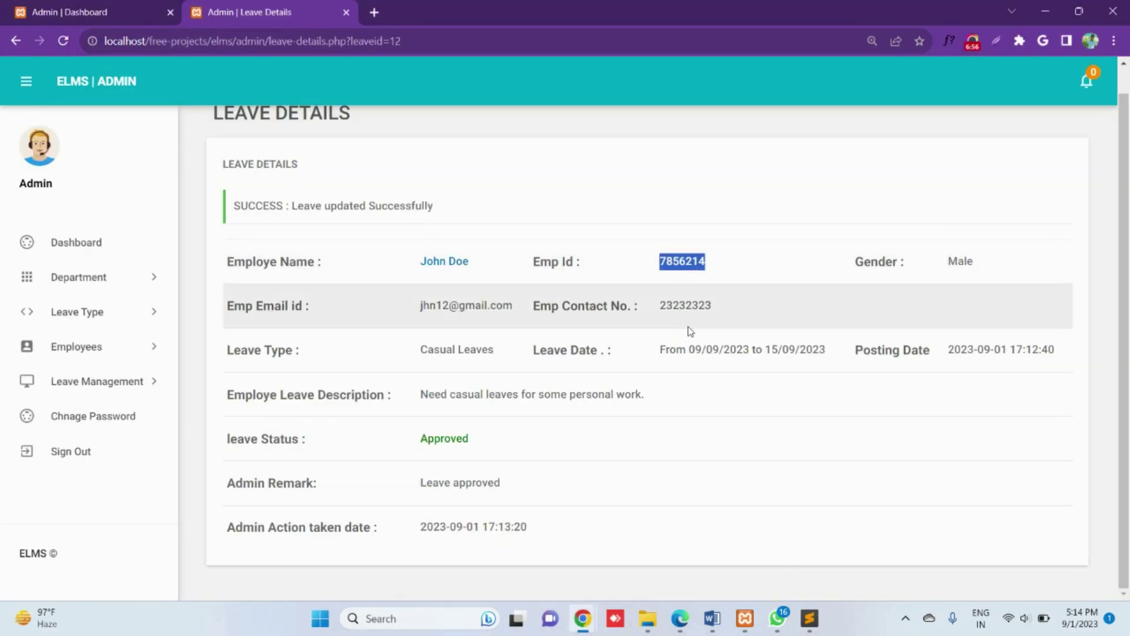
mouse_move(583, 618)
left_click(737, 550)
left_click(481, 268)
key("ctrl+v")
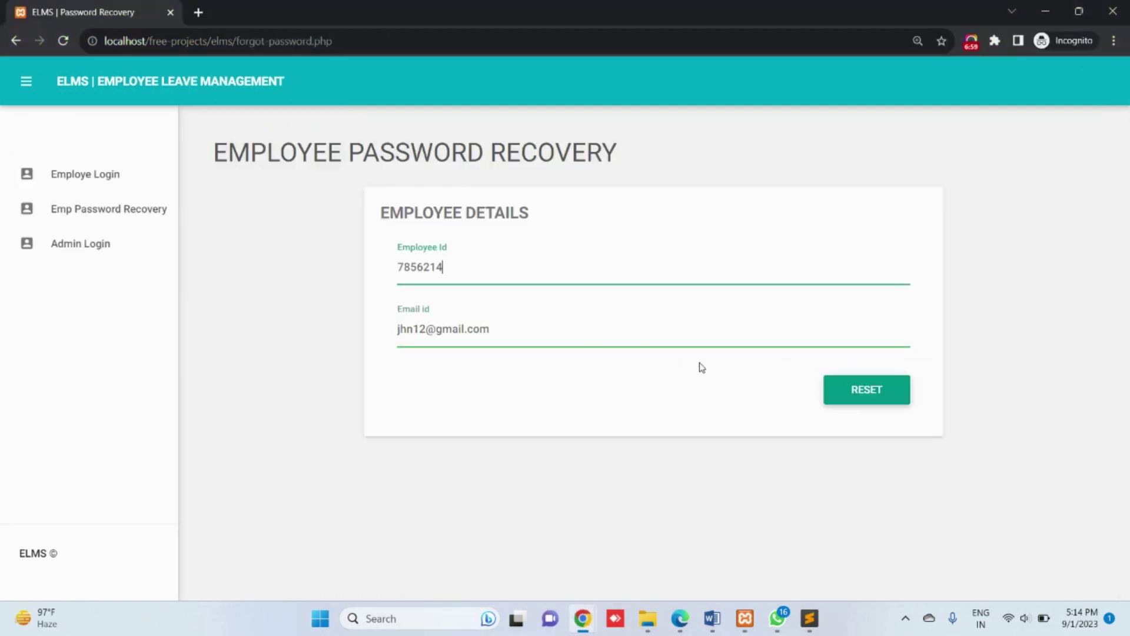
left_click(869, 403)
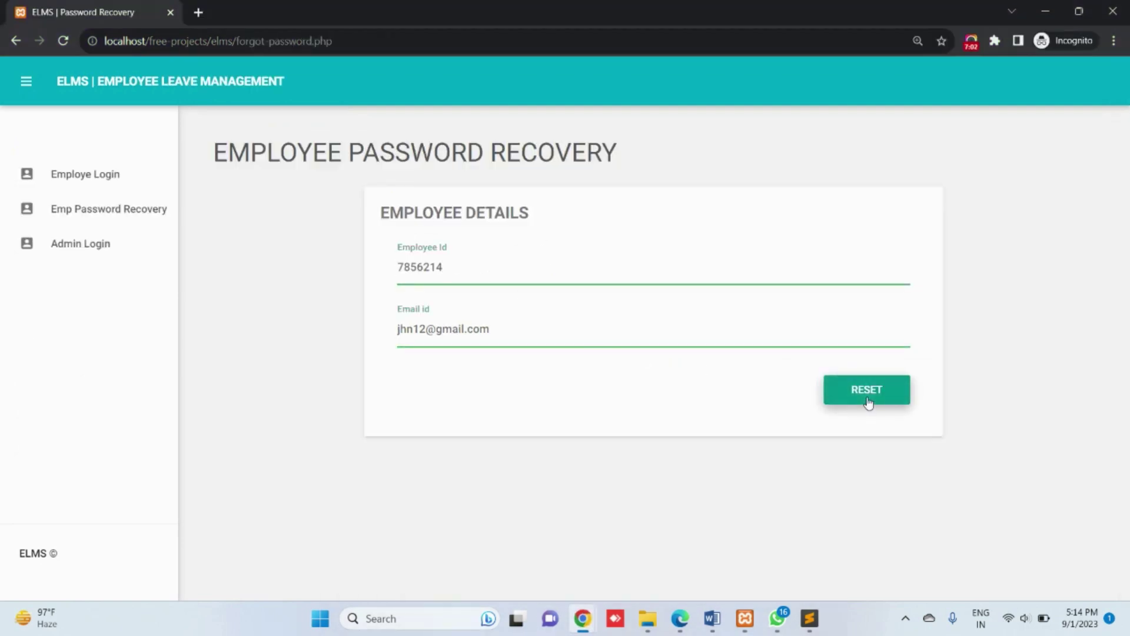
left_click(868, 393)
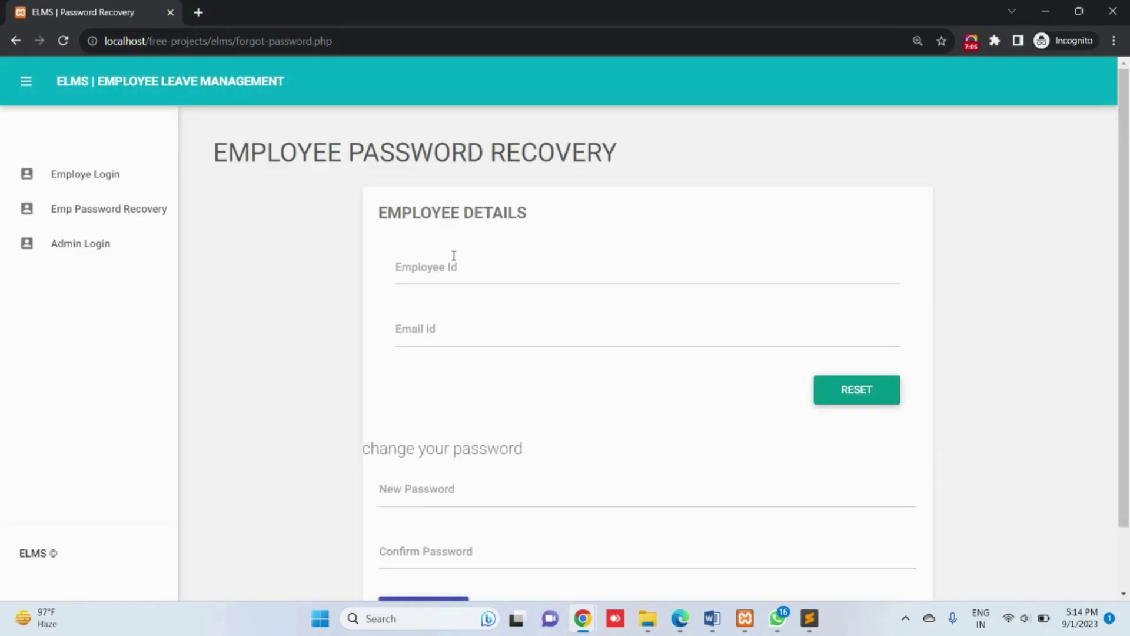
Step: Check the new password fields, then reload the admin dashboard to see the updated totals
scroll(454, 306, "down", 1)
scroll(454, 306, "down", 1)
left_click(452, 469)
left_click(484, 421)
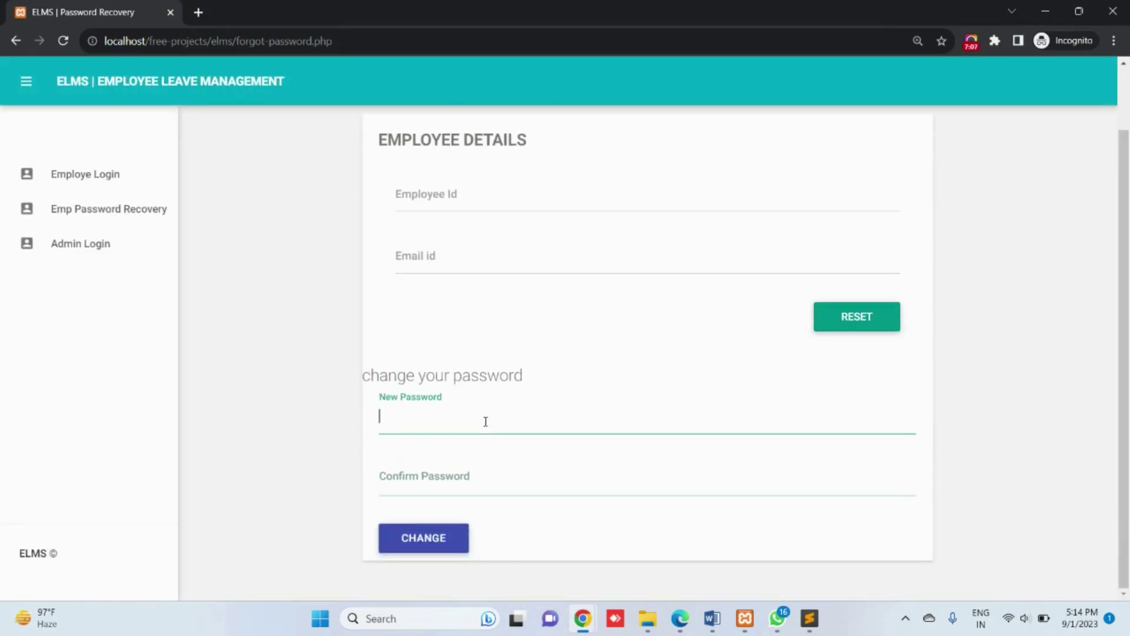
left_click(112, 179)
mouse_move(583, 618)
left_click(424, 504)
left_click(112, 248)
scroll(656, 329, "down", 1)
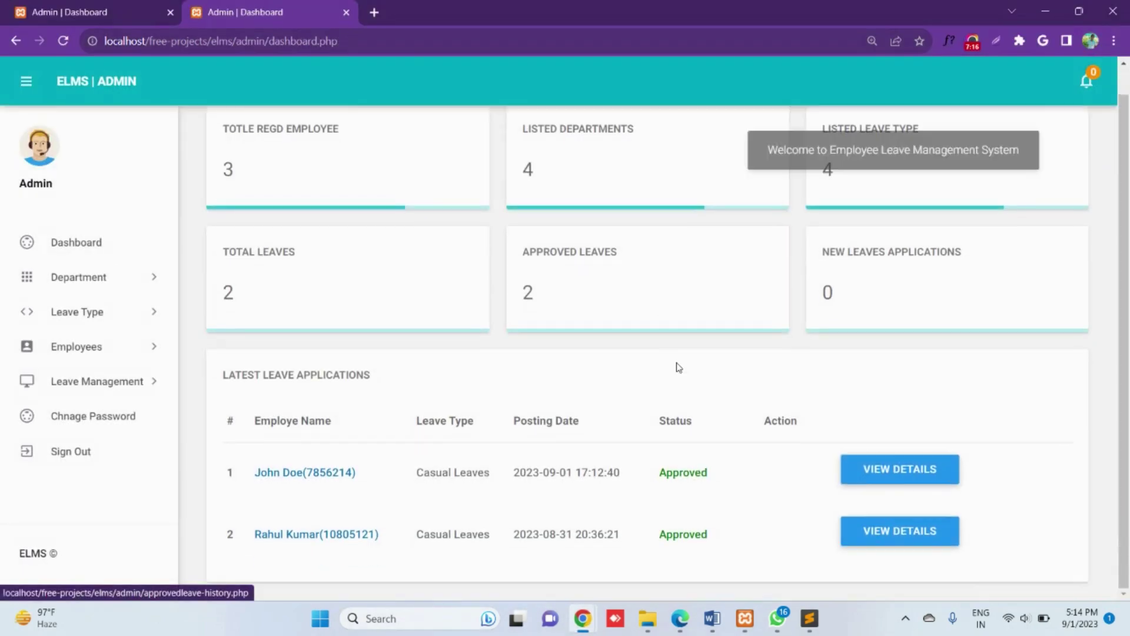
Step: Review the four leave types under Manage Leave Type, then sign the admin out from the dashboard
scroll(867, 289, "up", 1)
left_click(853, 212)
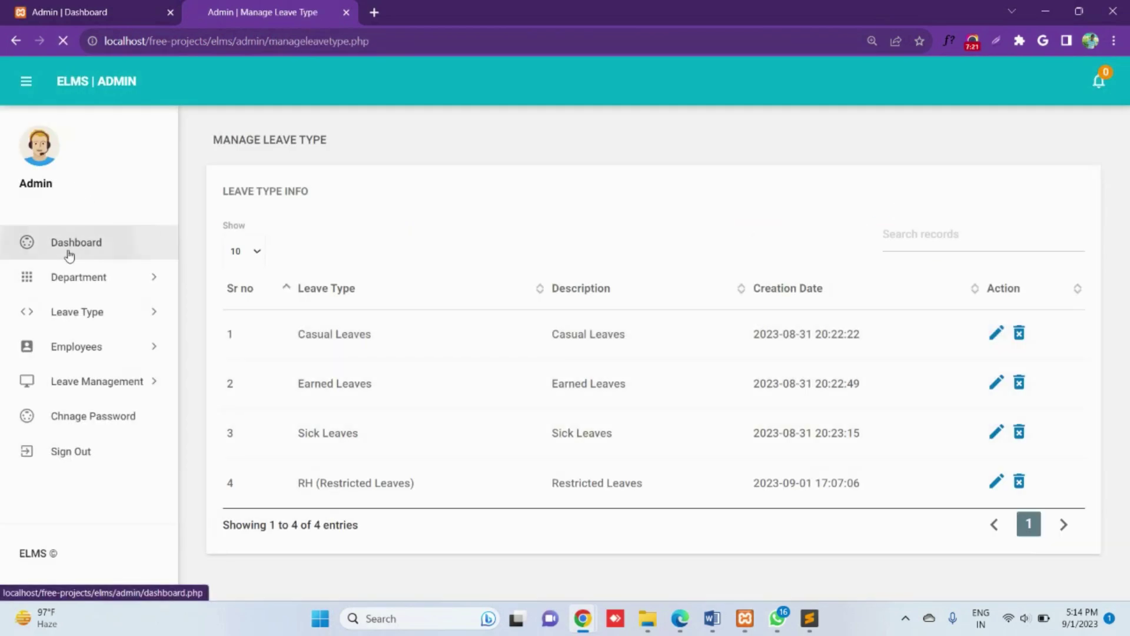
left_click(69, 252)
left_click(83, 450)
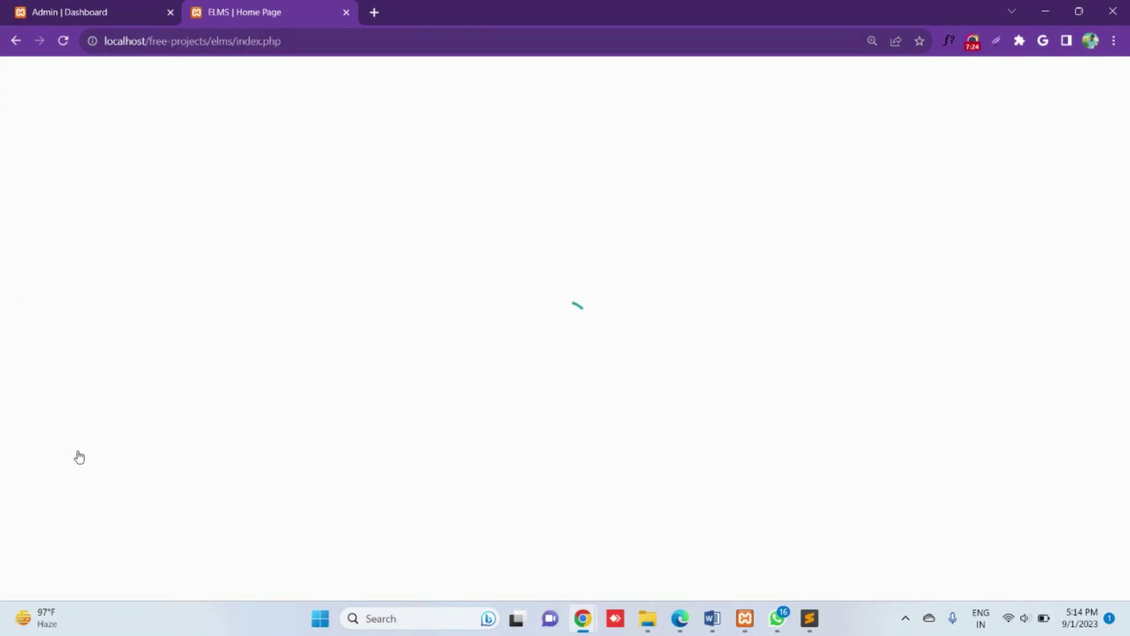